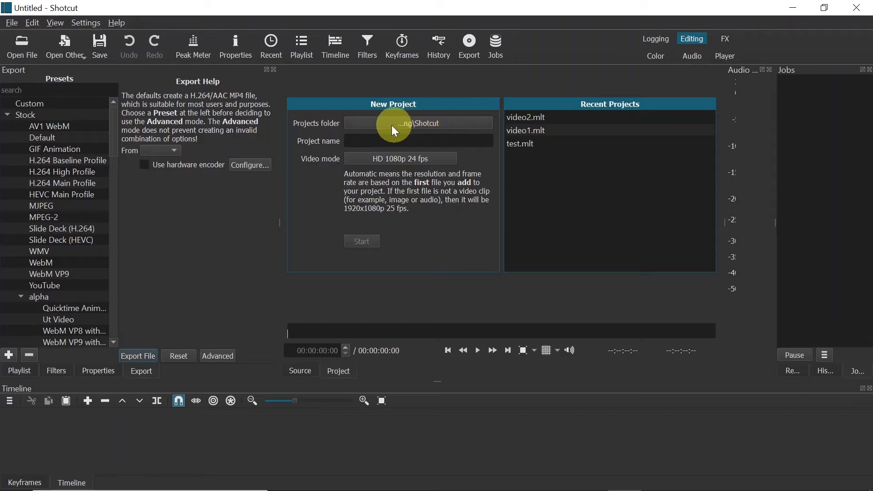
Step: Create a new project named video3 with the video mode HD 1080p 24 fps
left_click(365, 140)
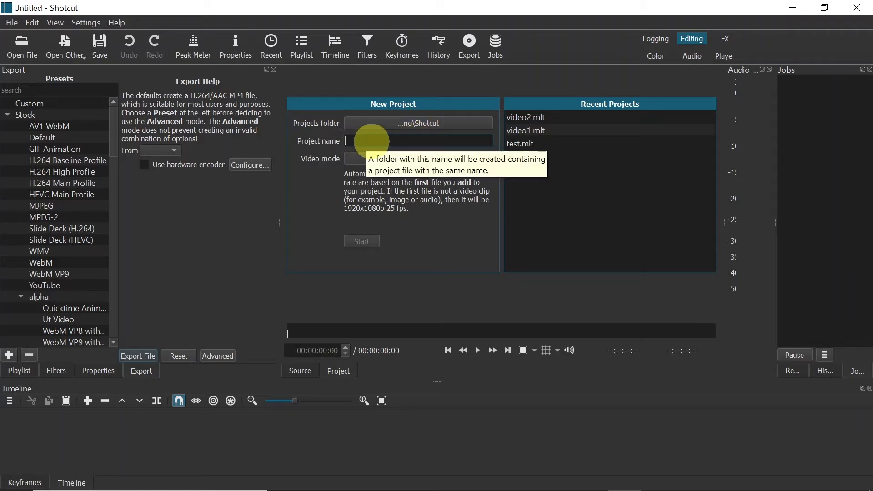
type("video3")
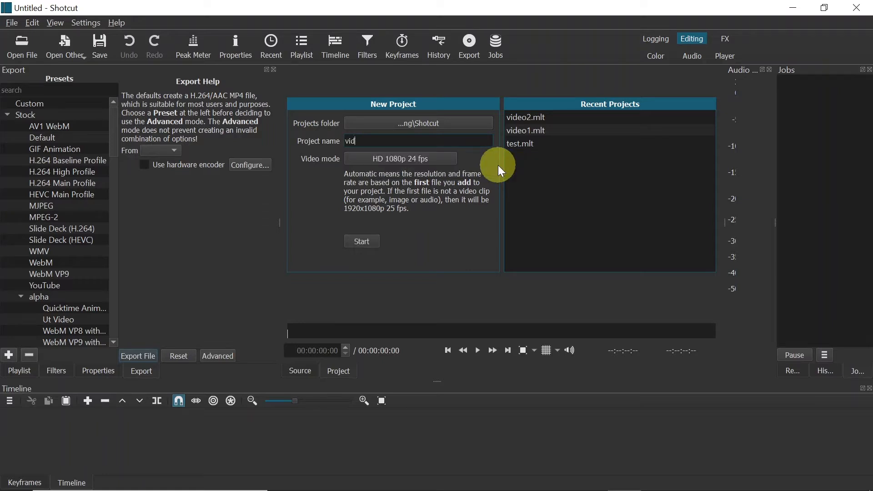
left_click(398, 159)
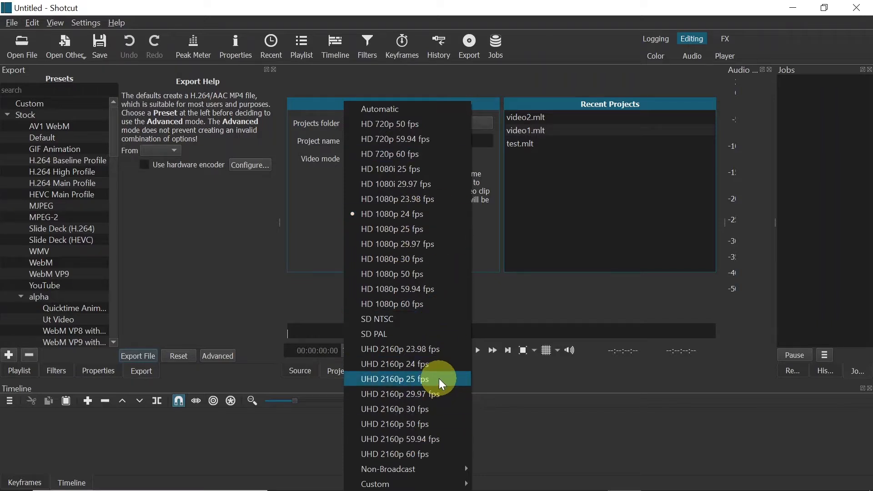
left_click(381, 214)
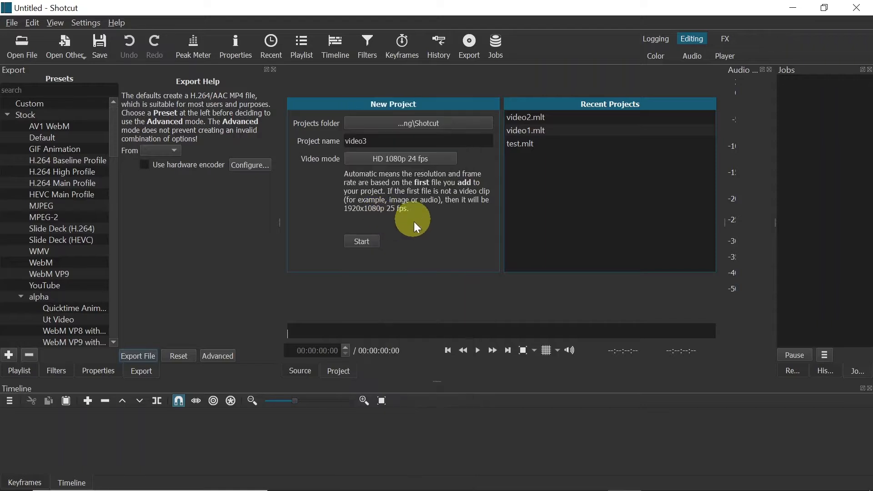
left_click(360, 244)
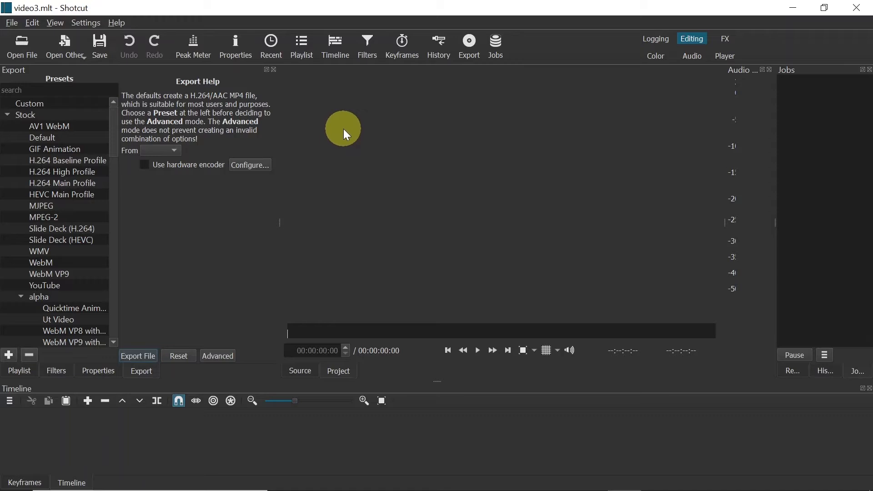
left_click(55, 23)
left_click(85, 23)
mouse_move(55, 23)
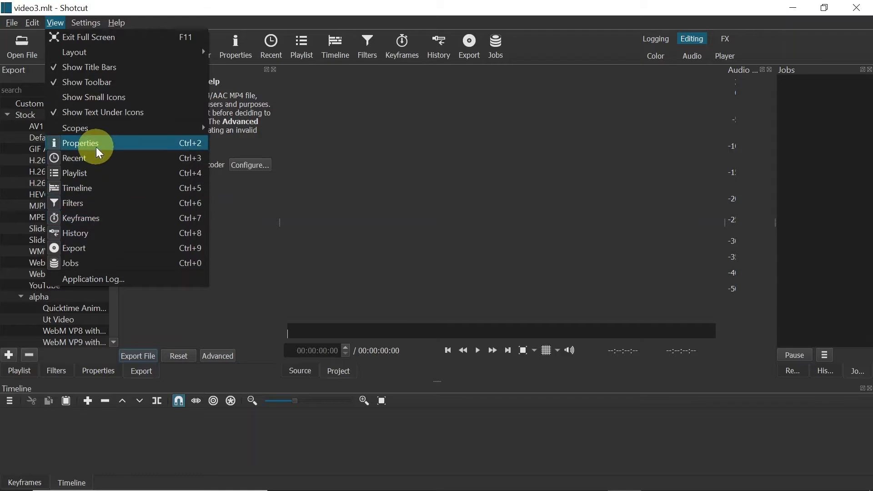
left_click(50, 21)
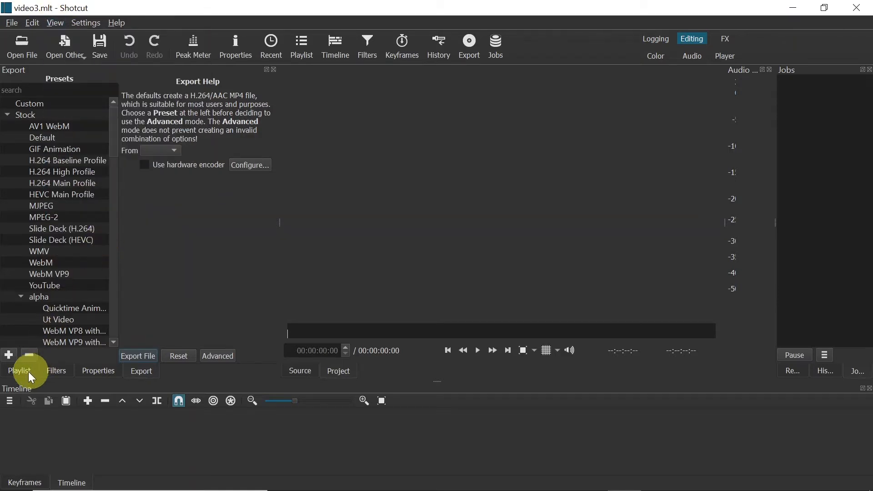
Step: Import the images sunset-3325080_1920 and universe-5427747_1920 into the playlist
left_click(21, 372)
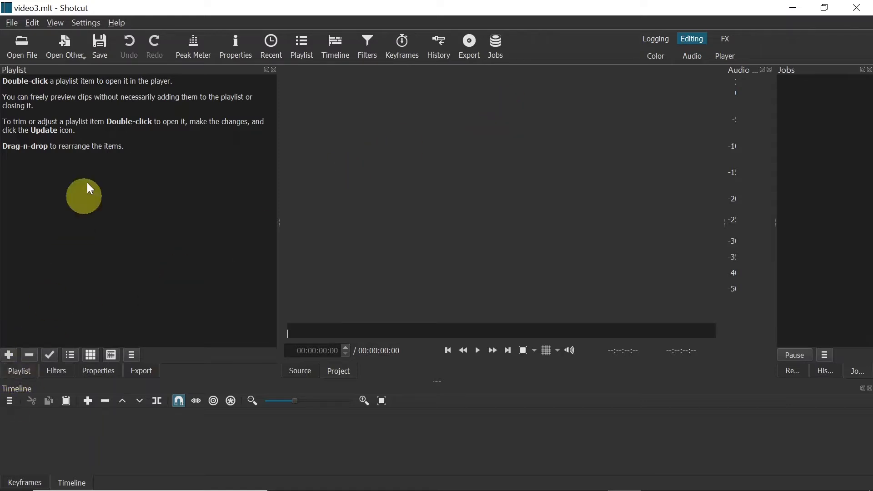
left_click(25, 48)
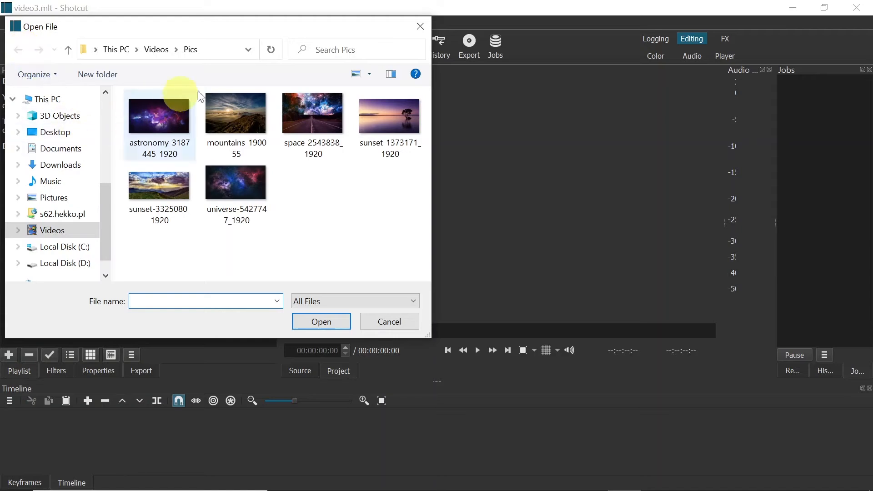
left_click(234, 185)
left_click(179, 192, "ctrl")
left_click(321, 323)
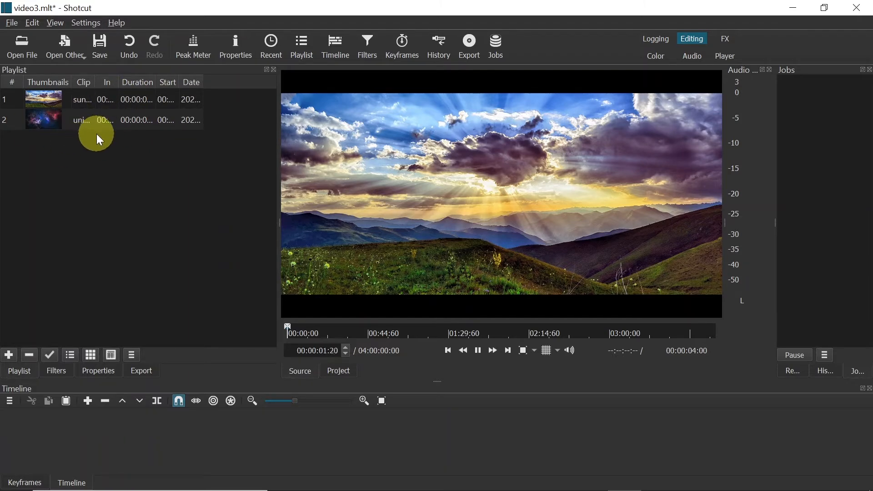
Step: Switch to File Explorer and add astronomy-3187445_1920 and space-2543838_1920 from the Pics folder to the Shotcut playlist
key("alt+Tab")
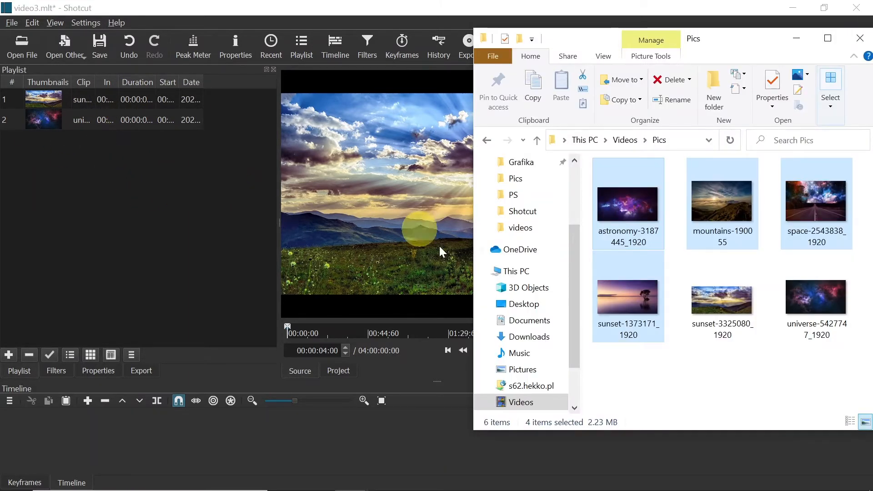
left_click(705, 382)
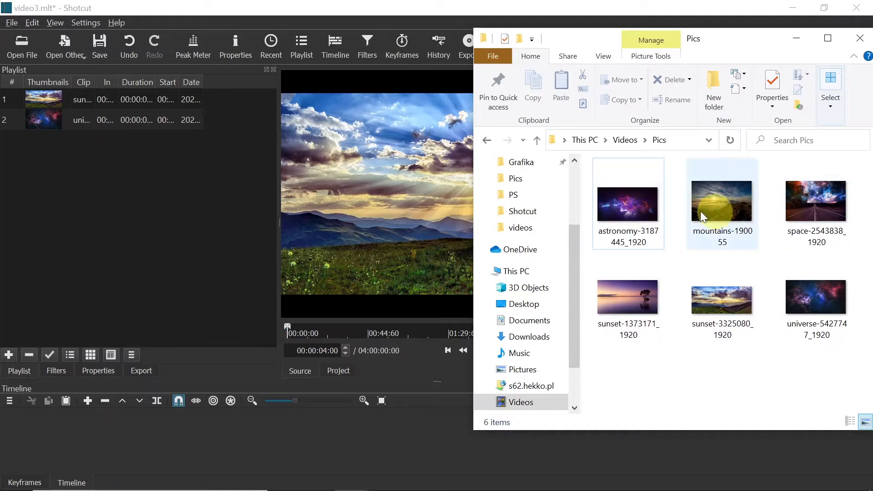
key("ctrl+a")
left_click(637, 242)
left_click(823, 204, "ctrl")
left_click_drag(820, 205, 133, 196)
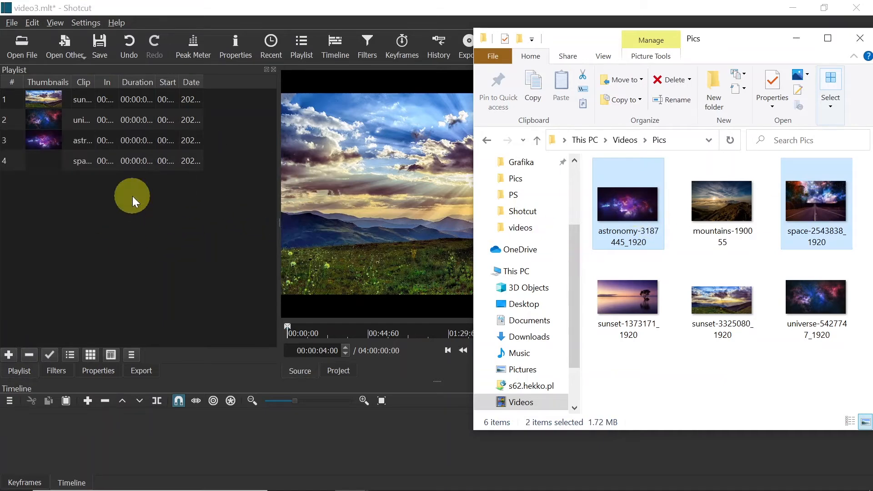
left_click(128, 204)
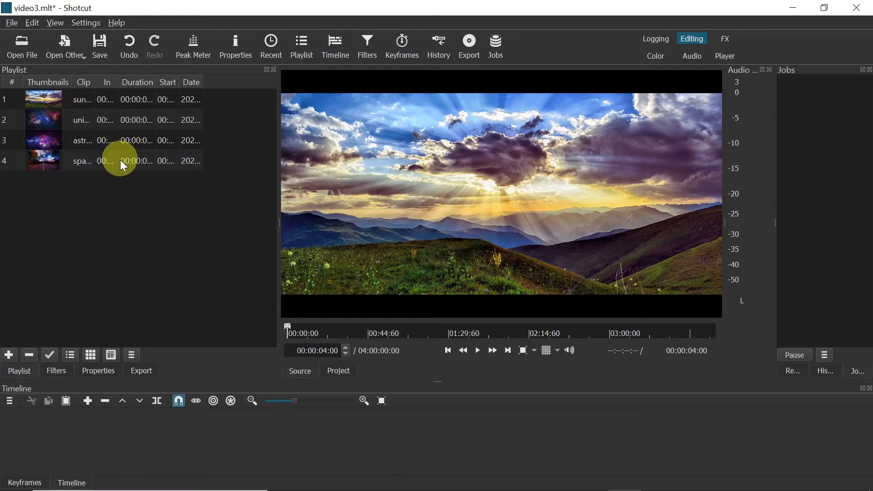
Step: Preview the universe, astronomy and space images from the playlist in the player
left_click(75, 119)
left_click(77, 138)
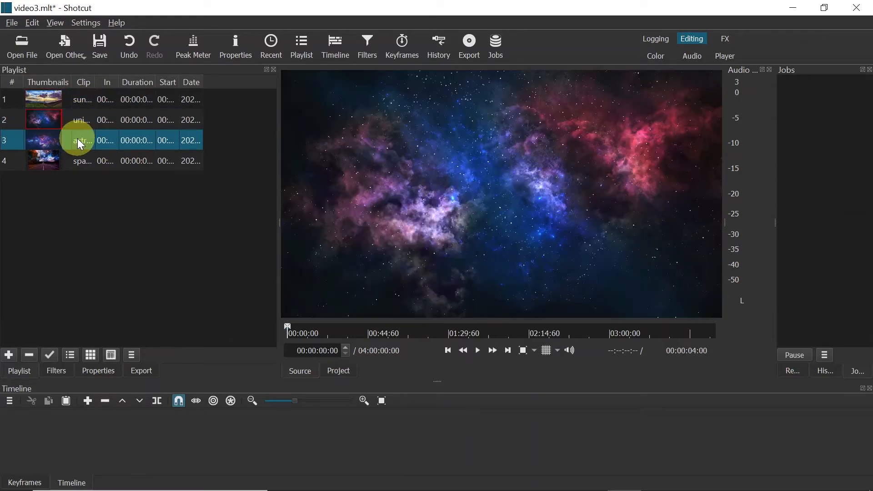
left_click(84, 160)
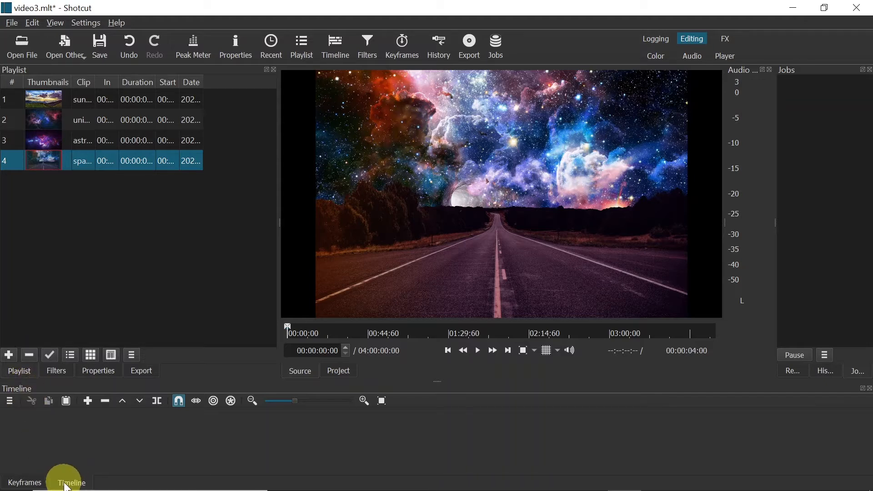
Step: Place the sunset image directly from the playlist on the timeline and delete that clip again
left_click(103, 101)
left_click_drag(90, 102, 38, 430)
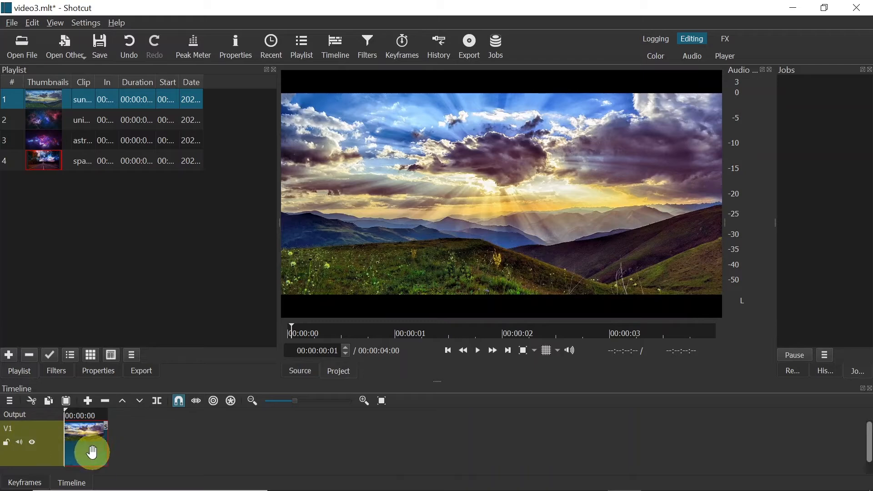
key("Delete")
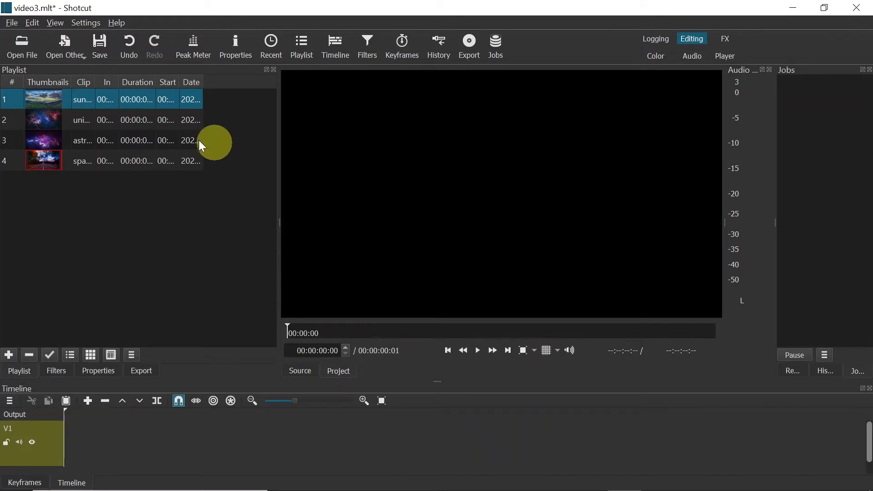
Step: Place the sunset image from the player at the start of track V1 and extend its clip to 00:00:09:04
double_click(85, 100)
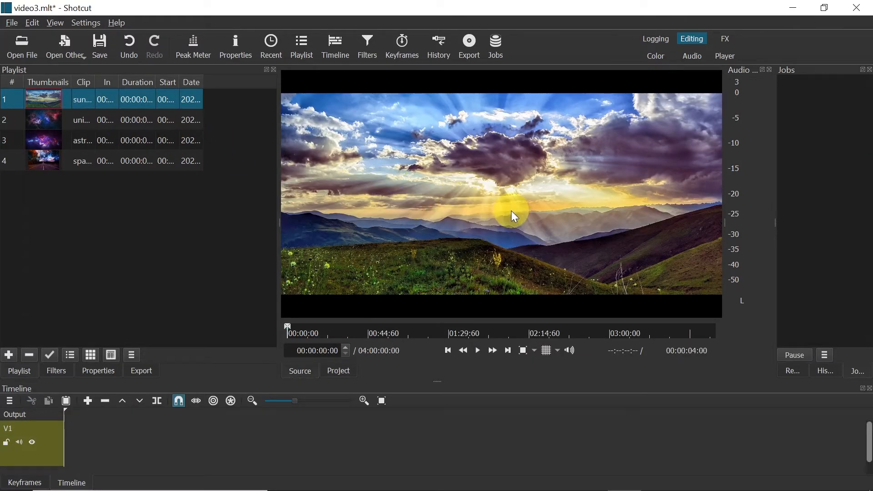
left_click_drag(528, 164, 66, 438)
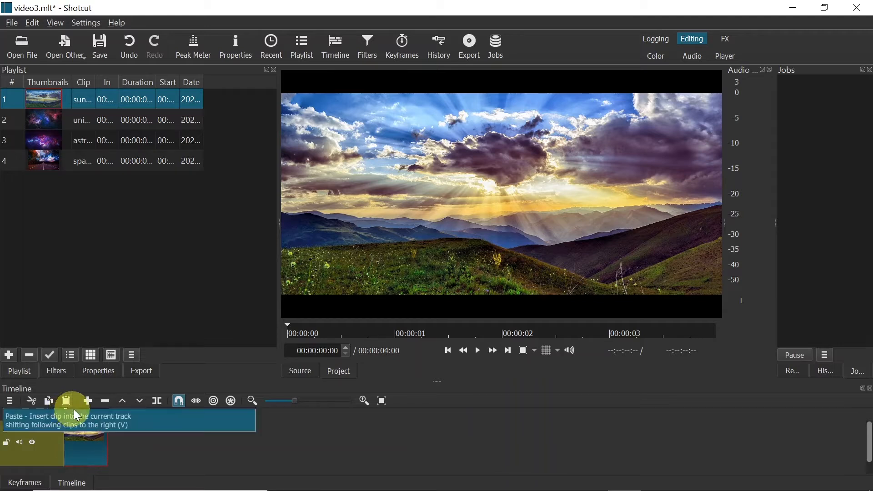
left_click_drag(76, 414, 106, 413)
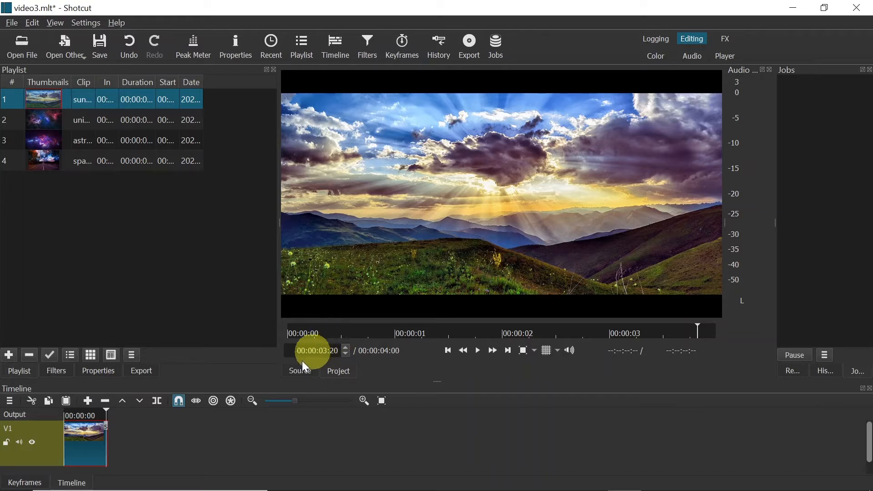
left_click_drag(107, 432, 170, 450)
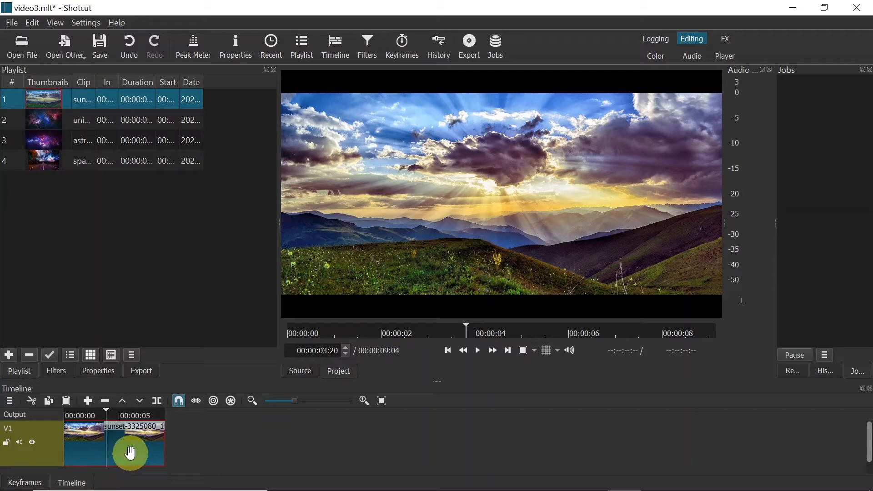
left_click_drag(104, 415, 114, 412)
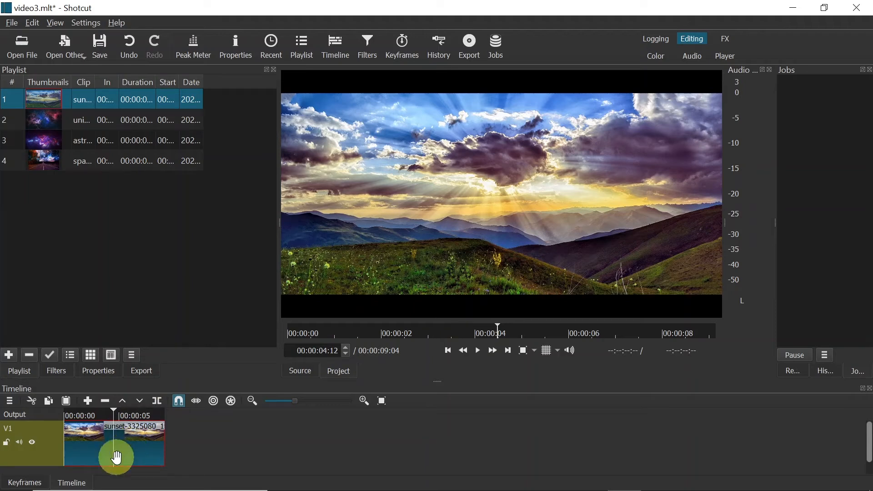
Step: Add a Size, Position & Rotate filter to the sunset clip and set its zoom to about 139.4 %
left_click(58, 373)
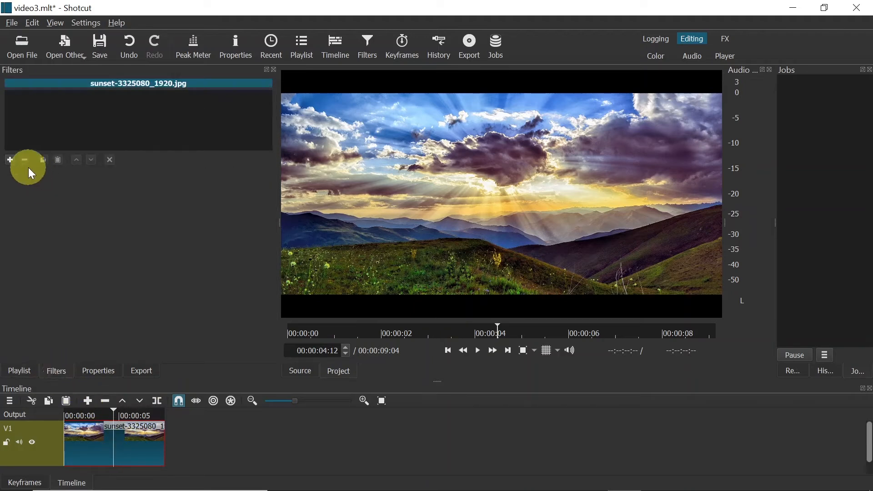
left_click(10, 160)
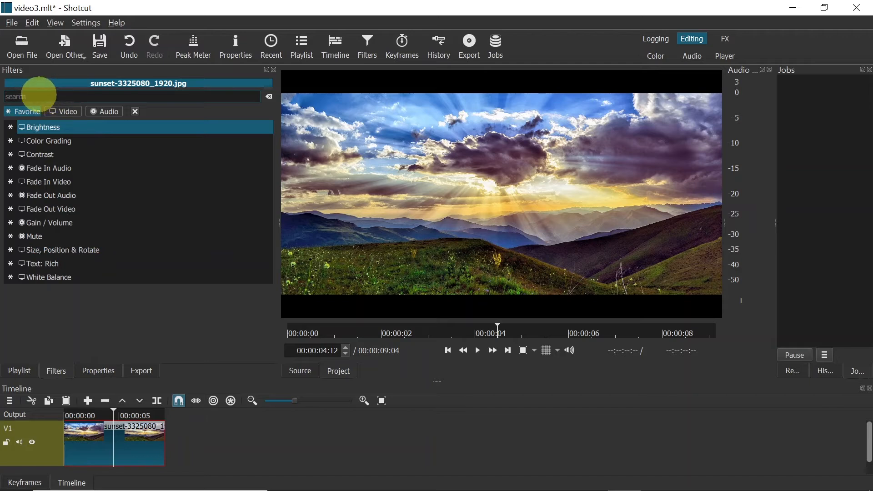
left_click(39, 94)
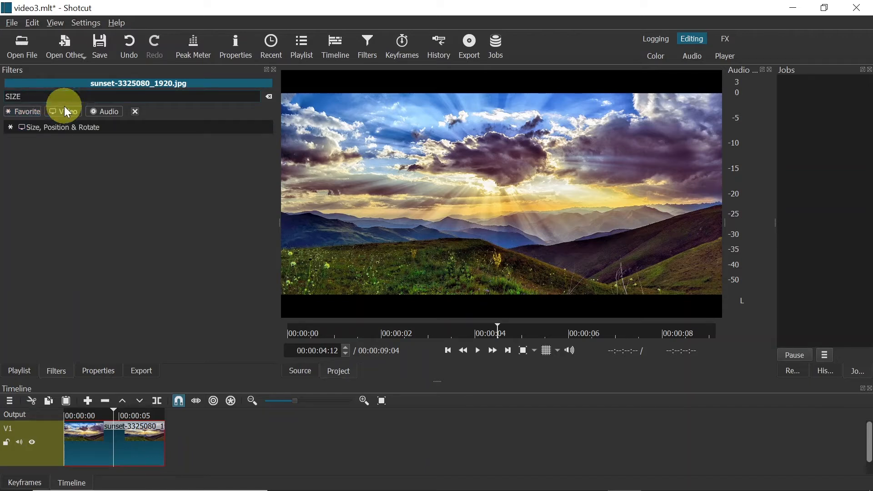
left_click(55, 127)
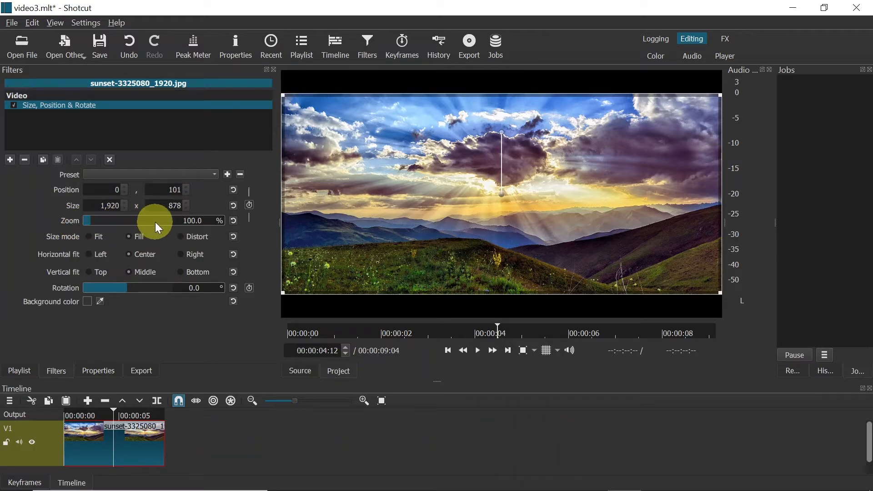
left_click_drag(92, 221, 96, 221)
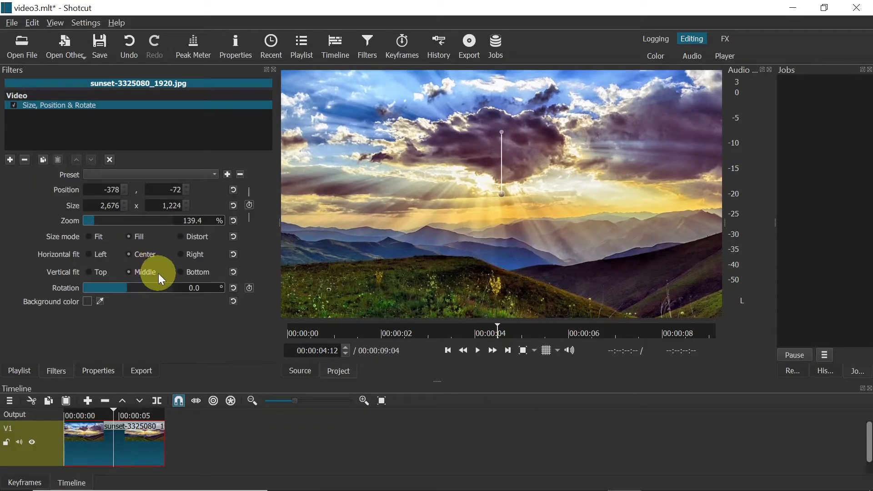
Step: Add a Fade In Video filter to the sunset clip and check the fade at the clip's start
left_click(208, 434)
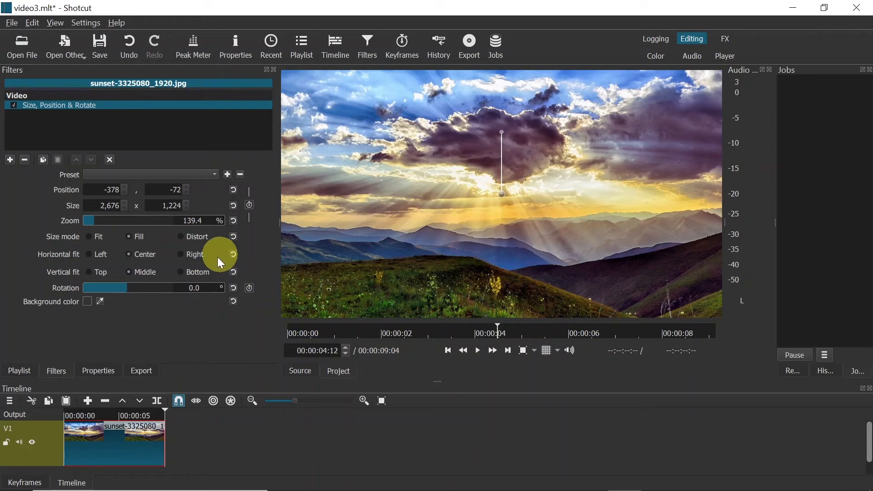
left_click(111, 416)
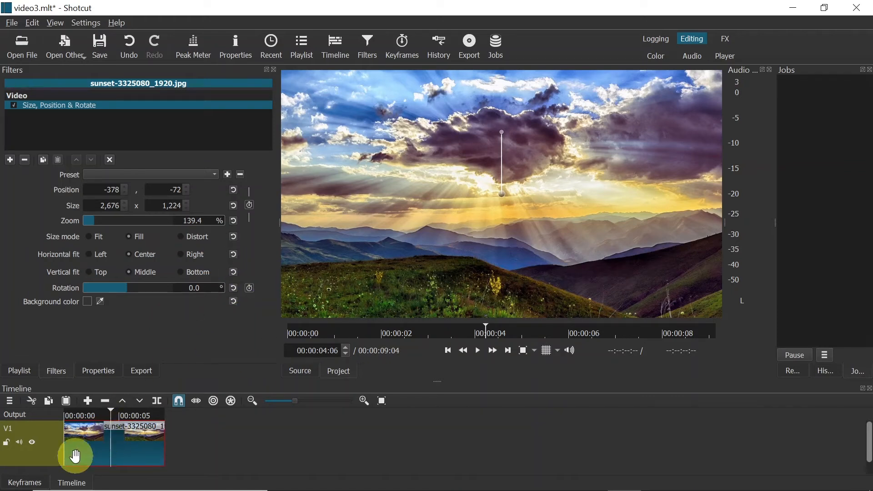
left_click_drag(70, 415, 95, 411)
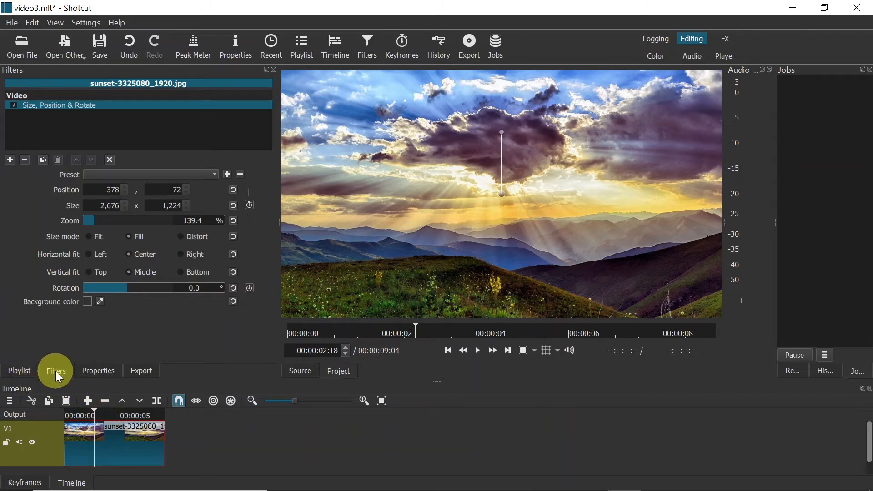
left_click(10, 158)
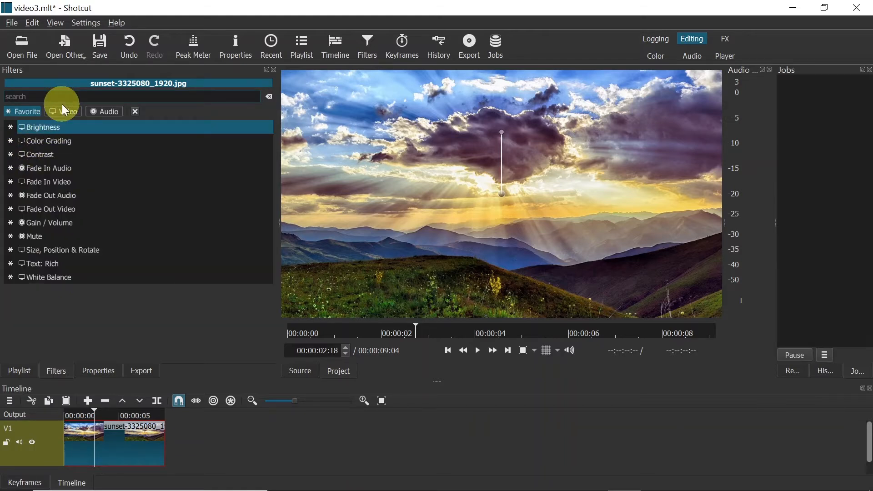
type("fade")
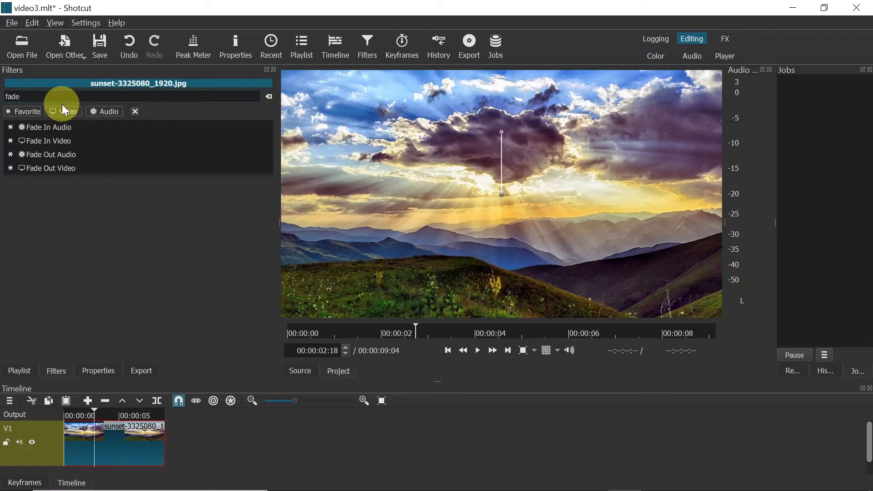
left_click(58, 140)
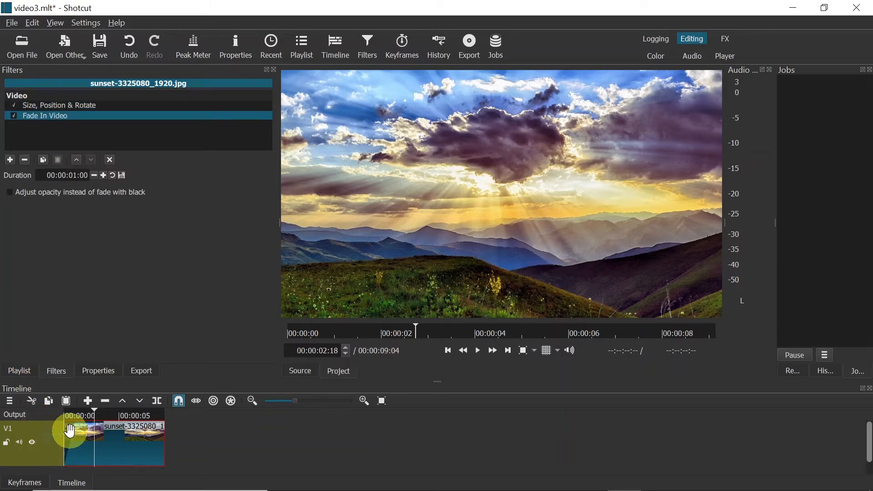
mouse_move(72, 419)
left_mouse_down()
mouse_move(70, 436)
mouse_move(57, 413)
left_mouse_up()
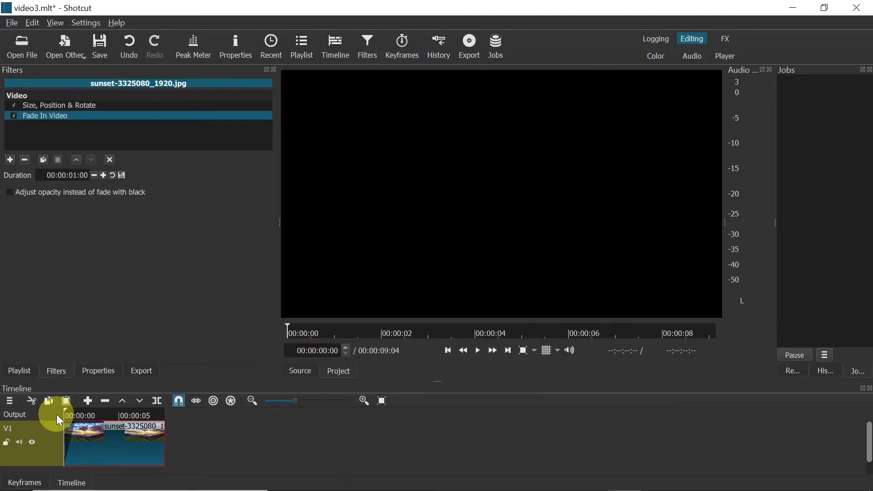
Step: Lengthen the fade-in at the start of the sunset clip directly on track V1 and play the clip back to check it
left_click(94, 425)
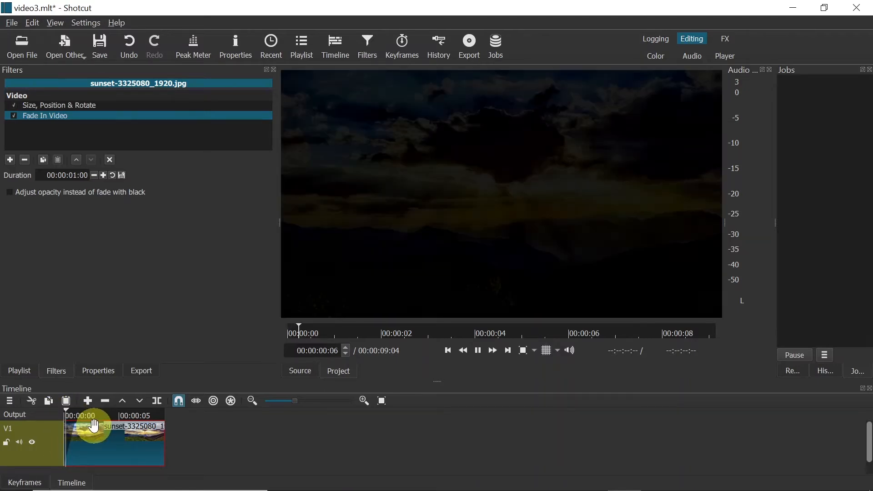
key("space")
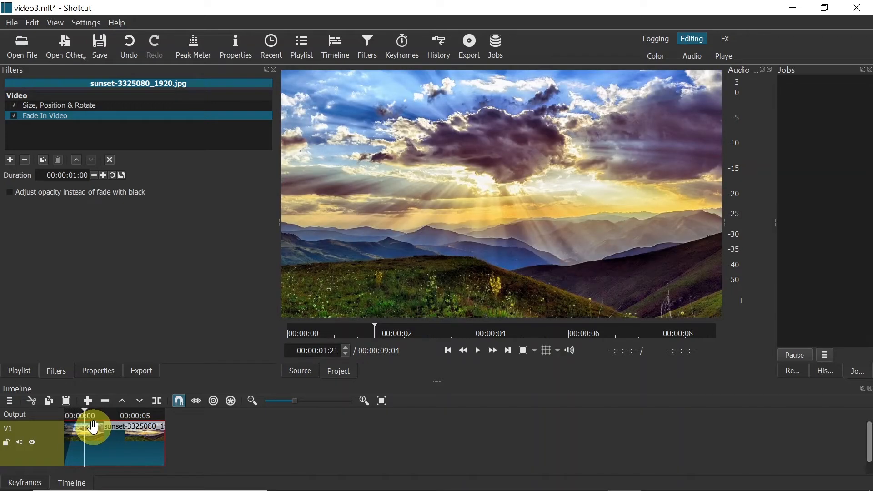
left_click(77, 423)
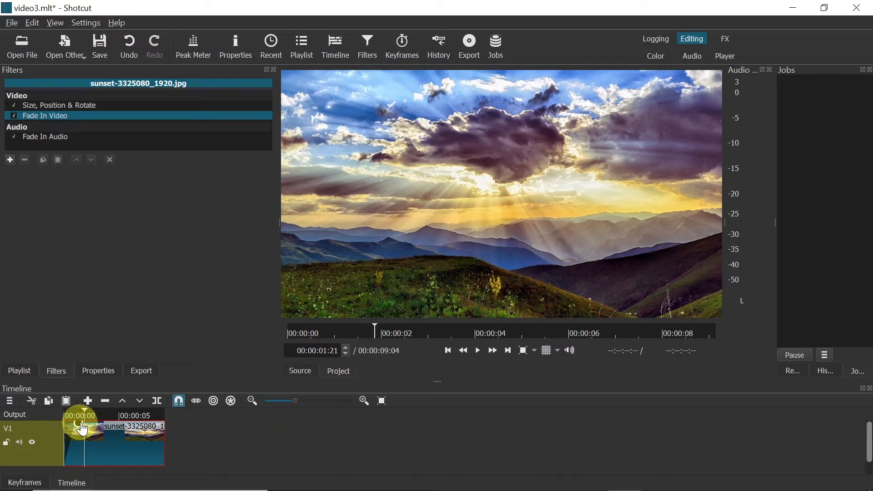
left_click_drag(91, 422, 54, 421)
key("space")
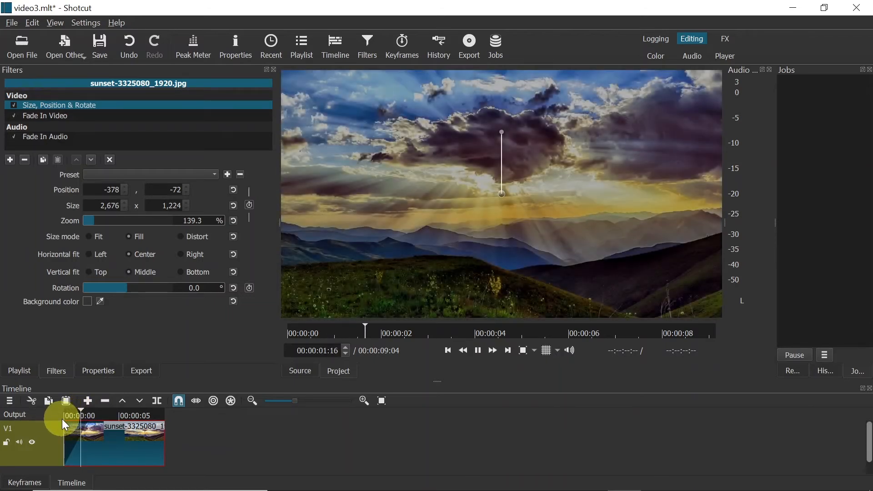
key("space")
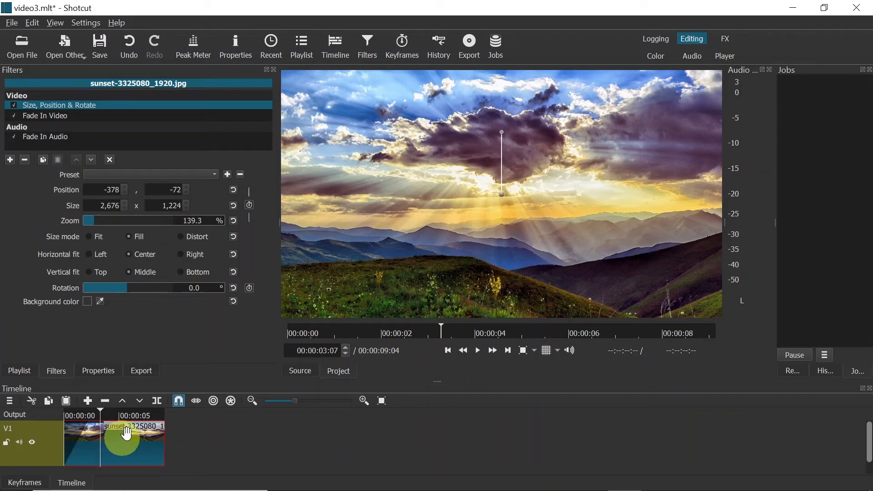
Step: Place the space image after the sunset clip on track V1 and zoom it to about 124.5 % with a Size, Position & Rotate filter
left_click(23, 372)
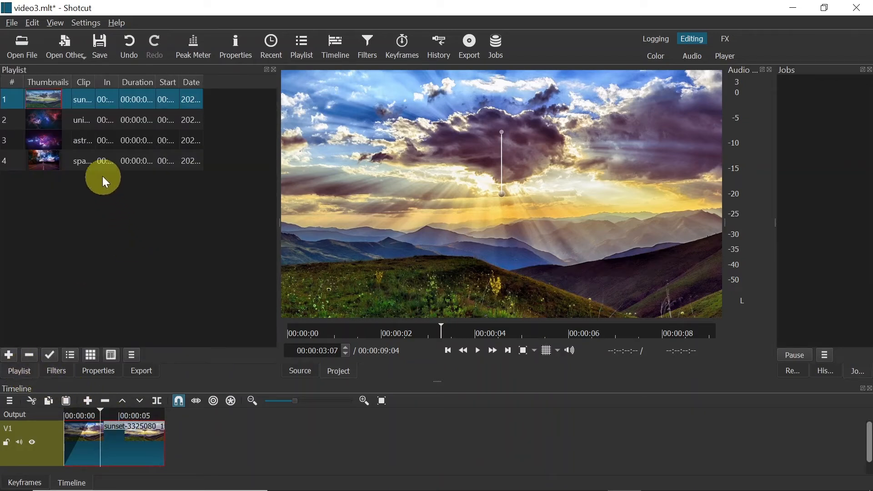
left_click_drag(89, 161, 275, 427)
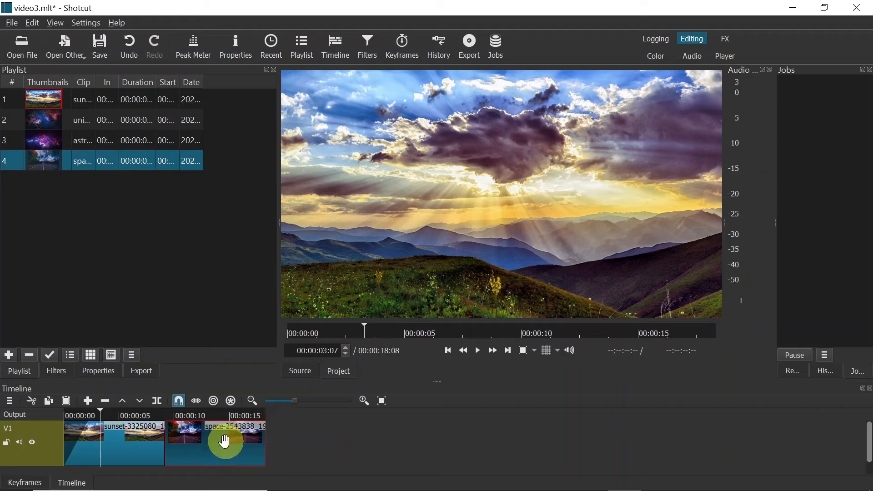
left_click(211, 414)
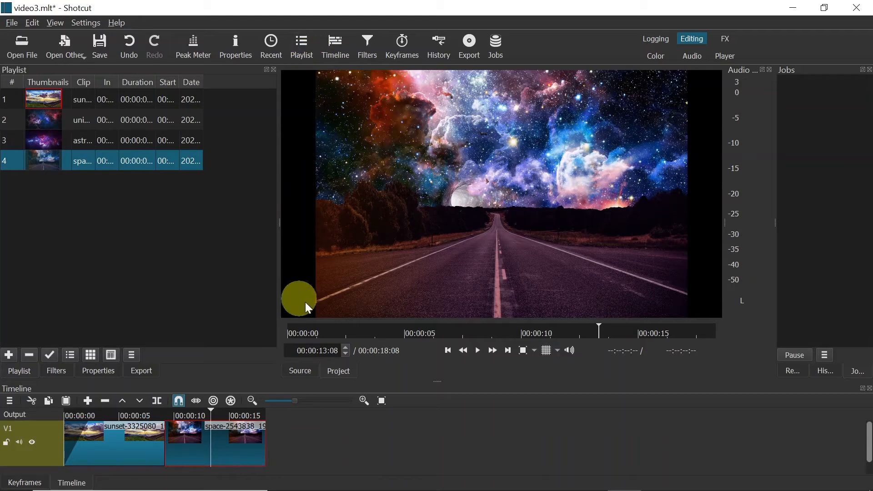
left_click(51, 375)
left_click(10, 160)
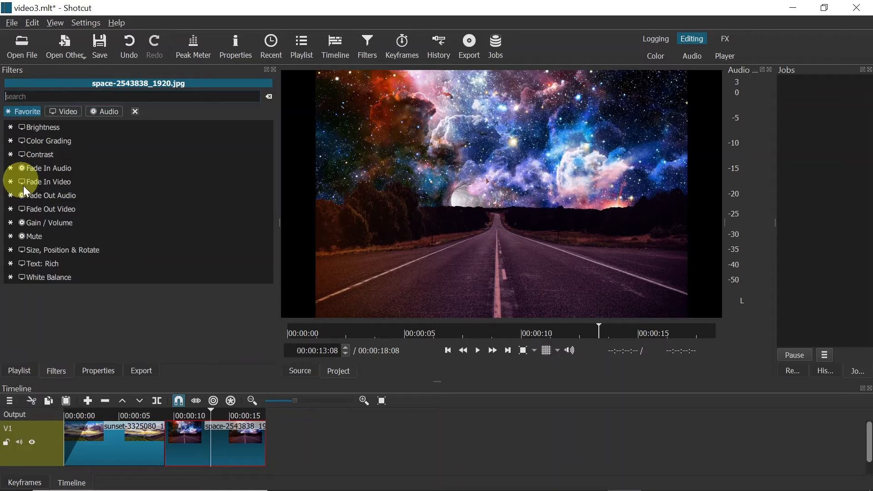
left_click(61, 251)
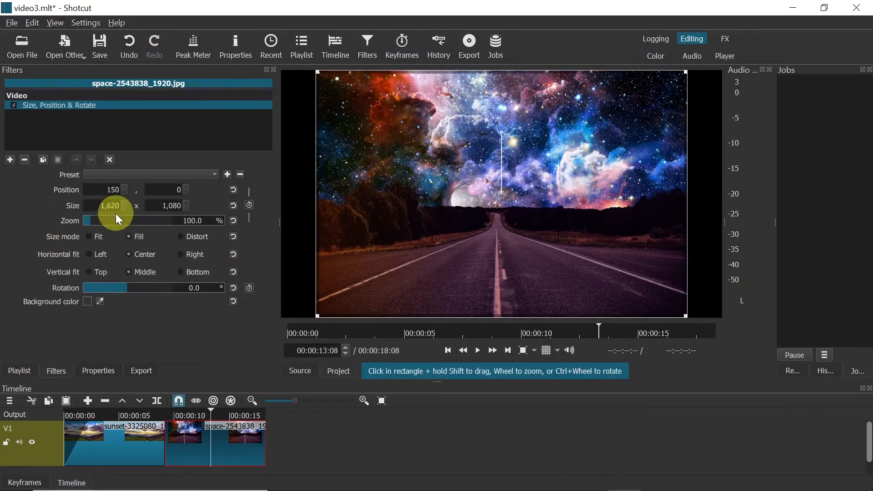
left_click_drag(92, 220, 95, 219)
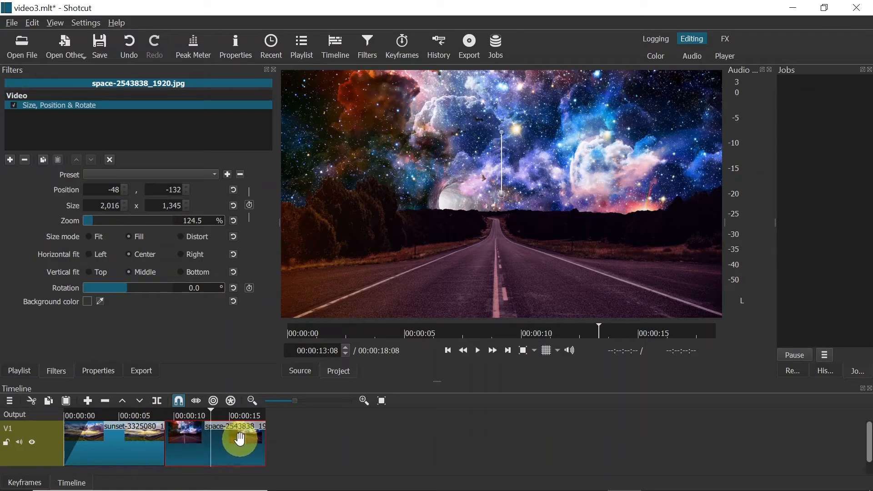
Step: Overlap the space clip with the end of the sunset clip to create a transition, and extend the transition to about 00:00:10:05
left_click_drag(240, 438, 200, 436)
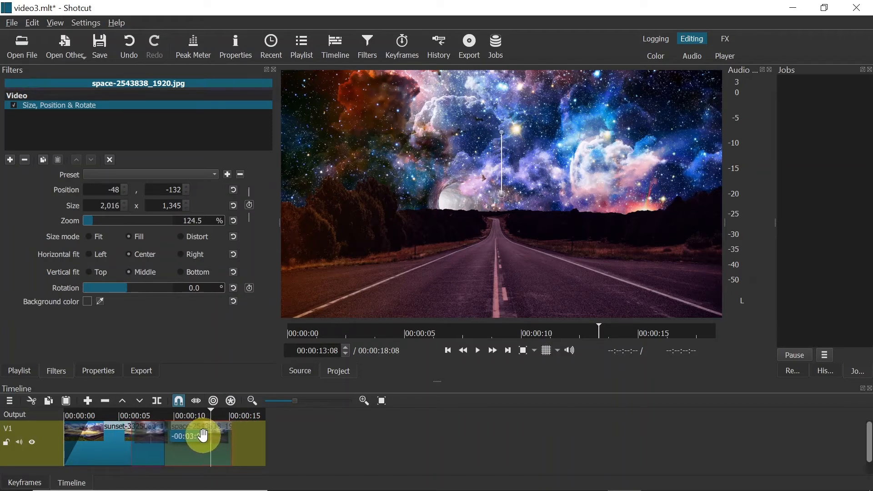
left_click_drag(205, 437, 150, 452)
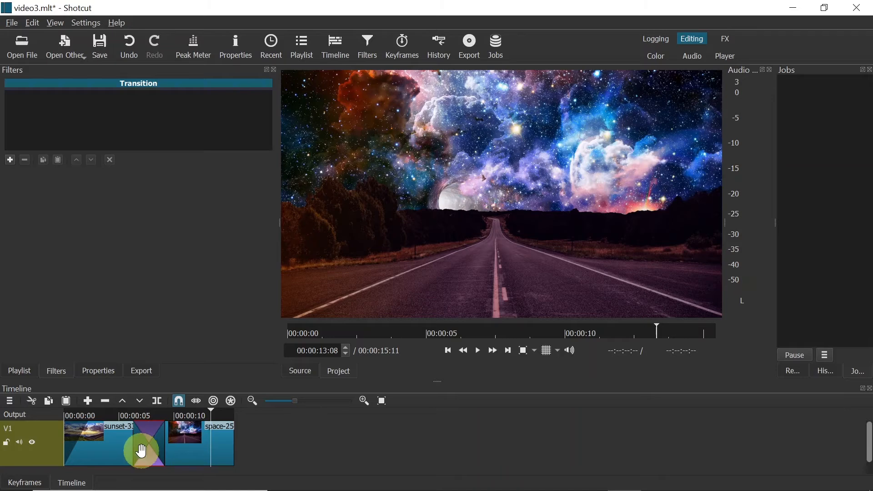
left_click(131, 415)
key("space")
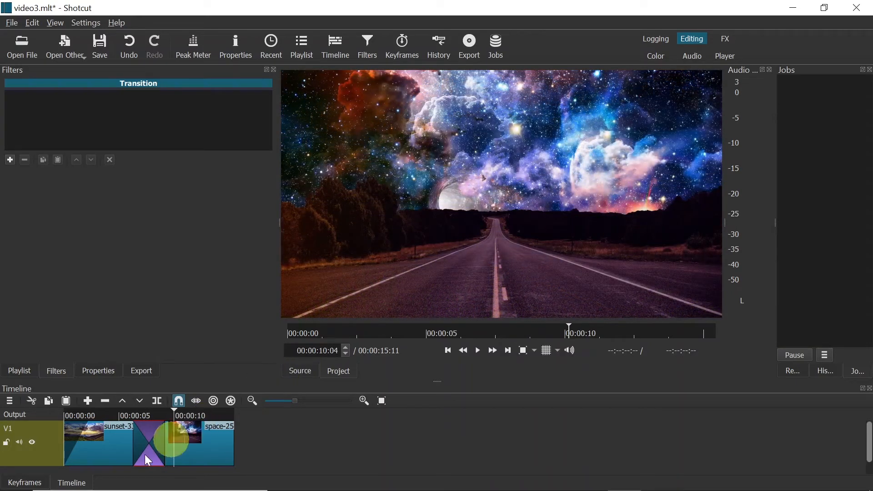
key("space")
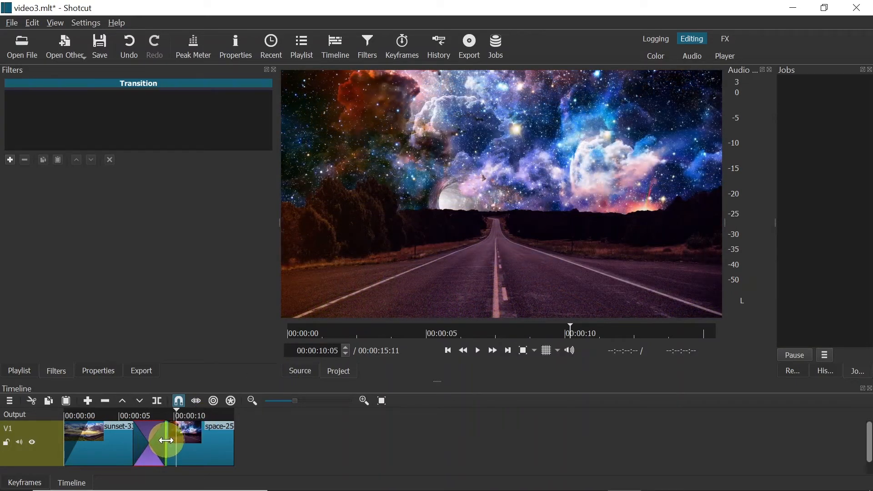
left_click_drag(164, 440, 200, 436)
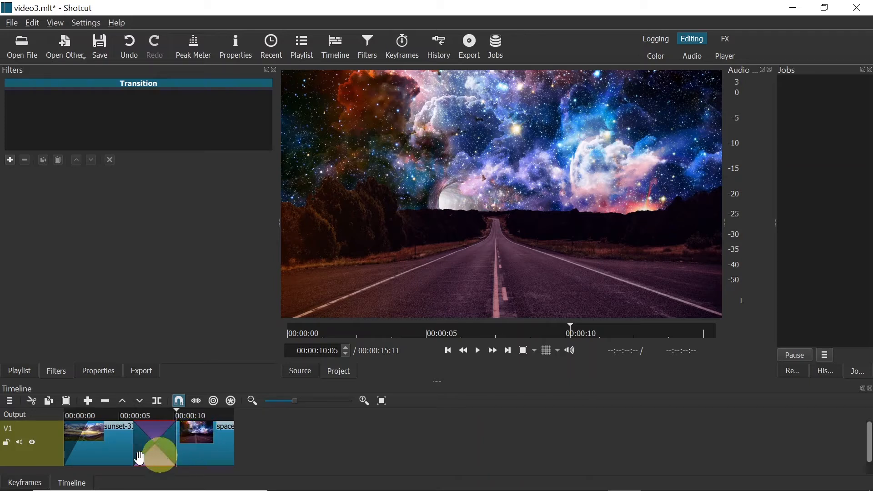
left_click(164, 418)
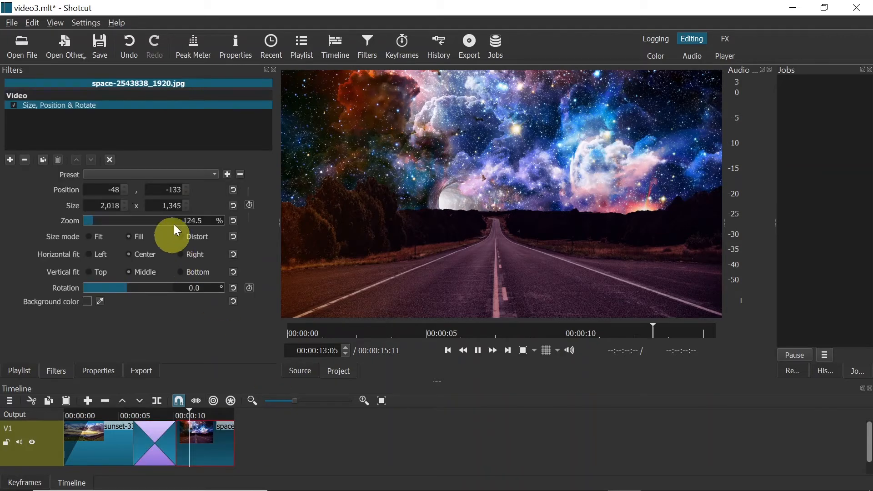
Step: Preview the universe and astronomy images from the playlist and place the universe image after the space clip on track V1
left_click(27, 373)
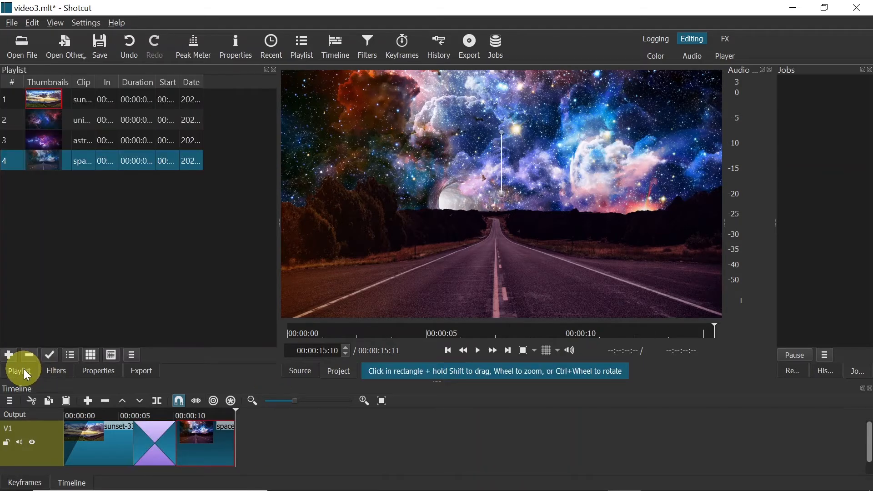
left_click(101, 122)
left_click(110, 142)
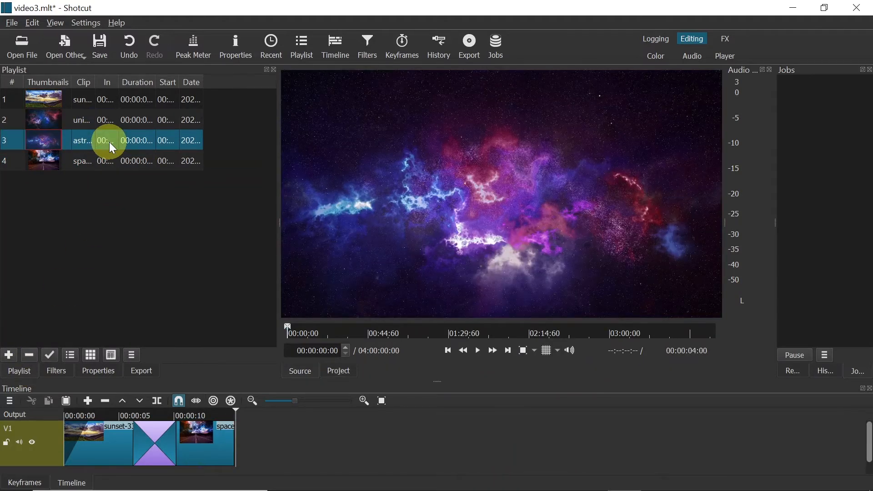
left_click(109, 125)
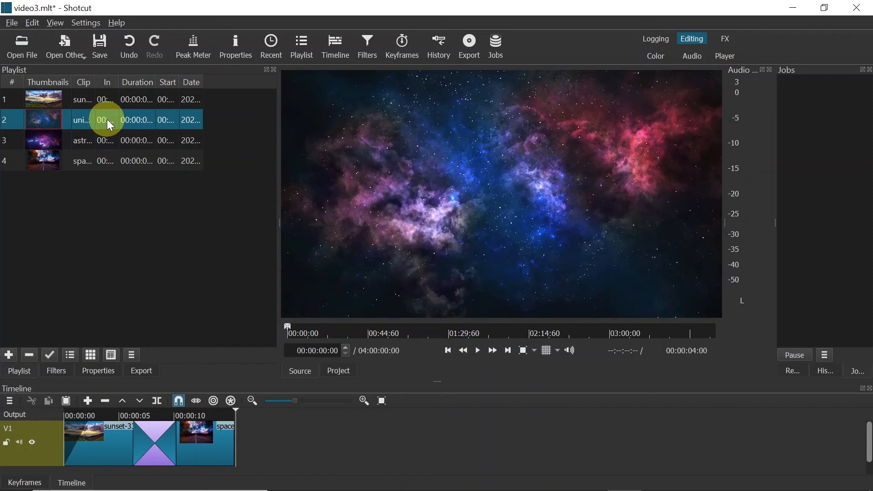
left_click_drag(104, 124, 332, 440)
Step: Overlap the universe clip with the end of the space clip to create a long transition between them, and play it back
left_click_drag(276, 446, 304, 444)
left_click_drag(233, 446, 267, 445)
mouse_move(313, 452)
left_mouse_down()
mouse_move(273, 451)
mouse_move(322, 460)
left_mouse_up()
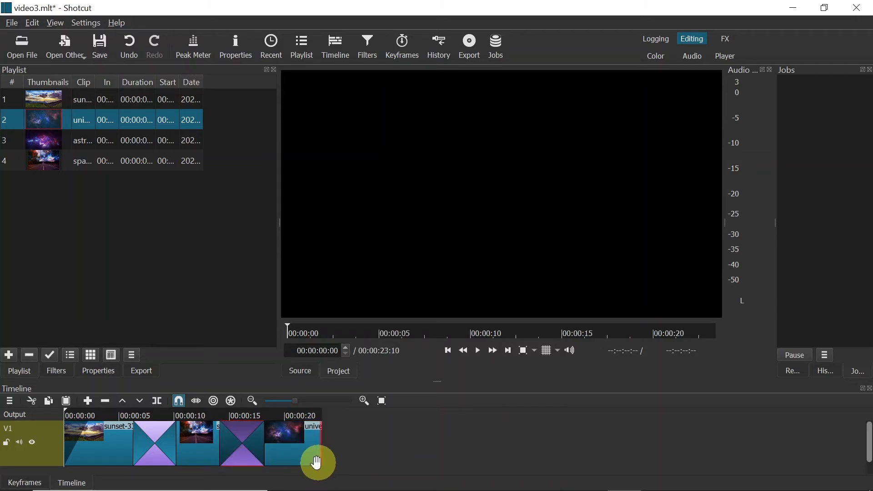
left_click(219, 416)
key("space")
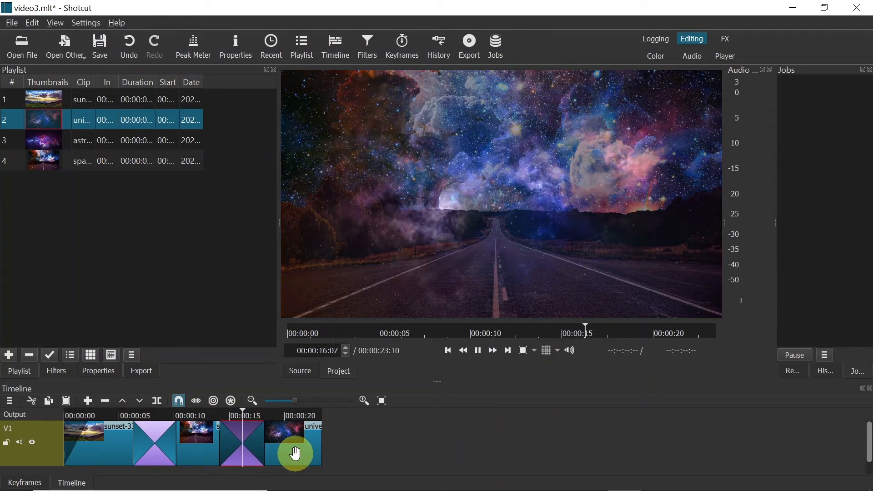
key("space")
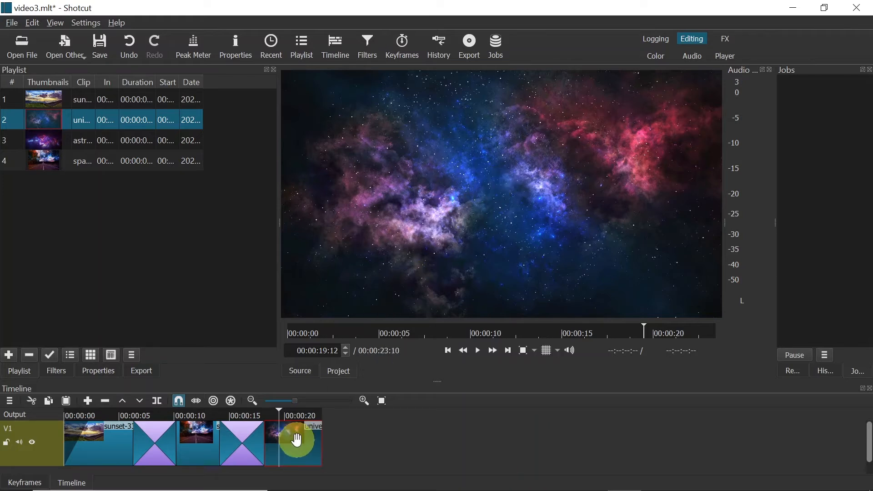
Step: Add a Size, Position & Rotate filter to the universe clip and enable keyframes for its size and position and for its rotation
left_click(56, 370)
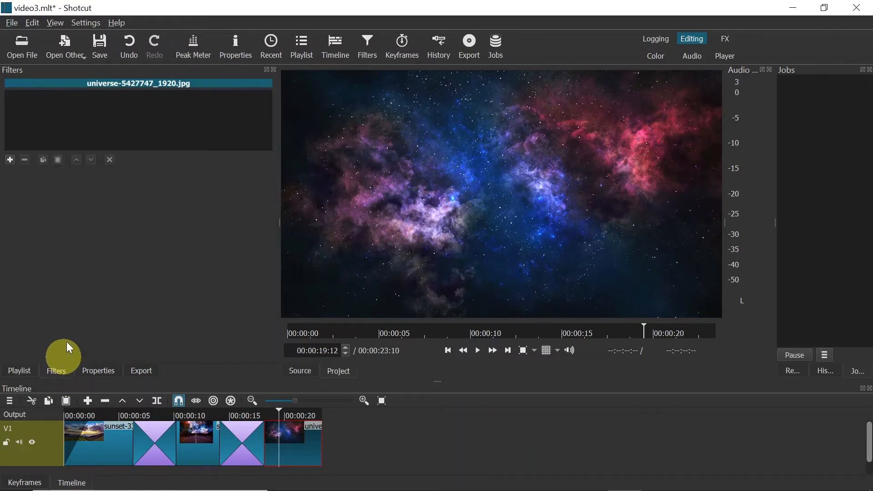
left_click(9, 160)
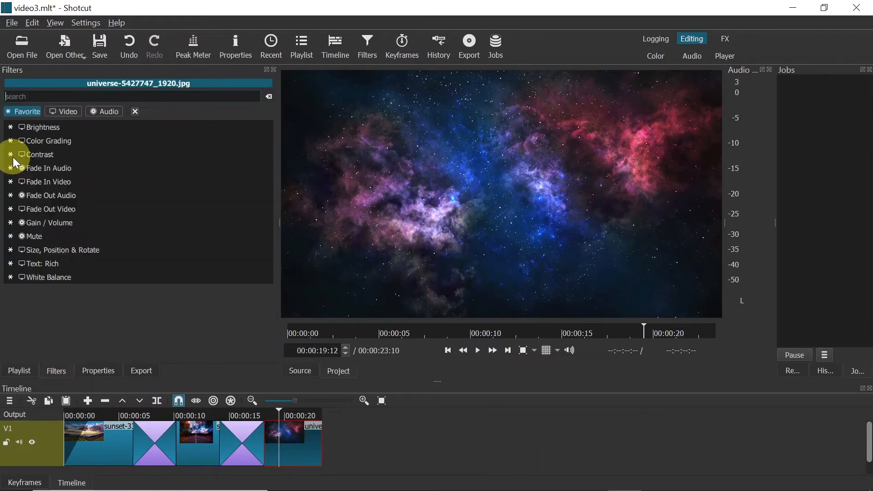
left_click(80, 251)
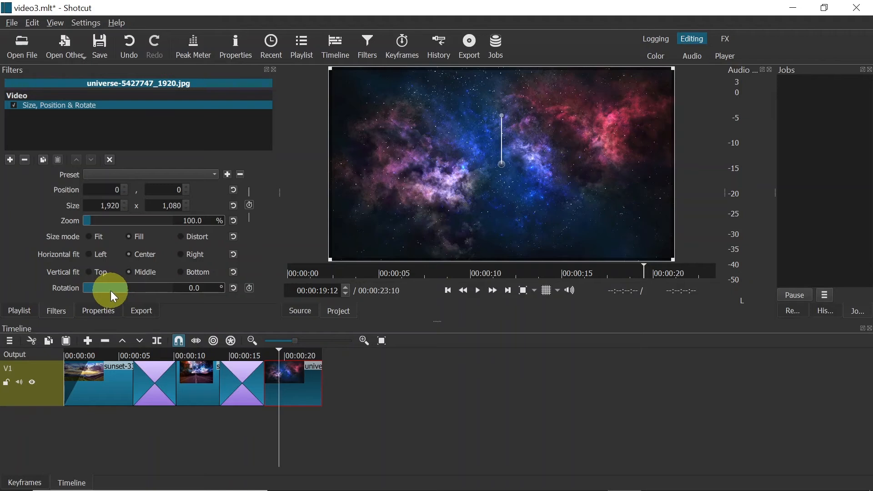
left_click_drag(279, 352, 220, 355)
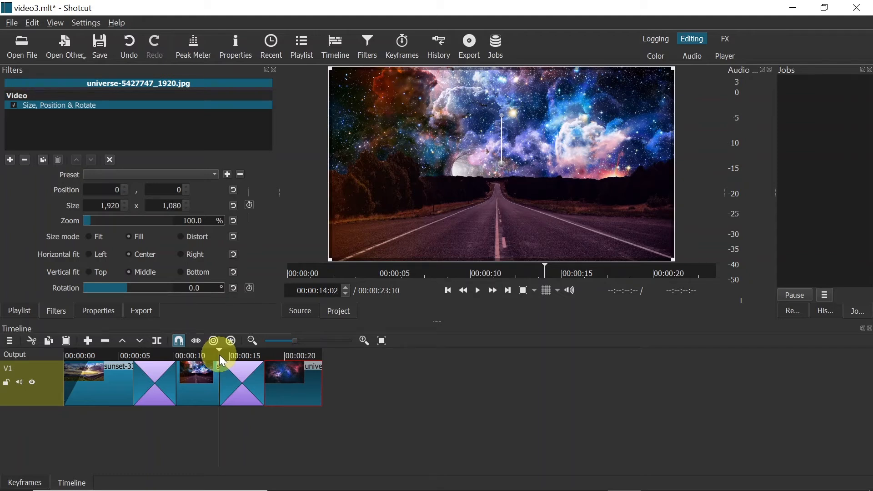
left_click(250, 205)
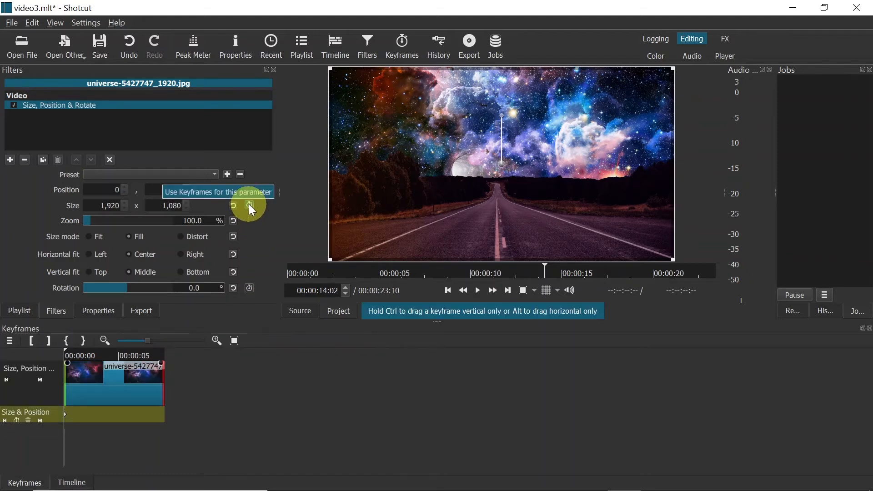
left_click(251, 288)
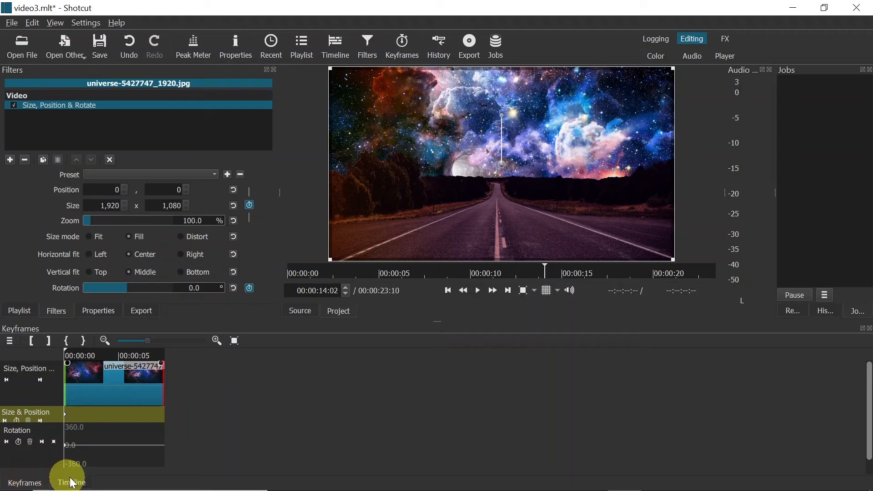
Step: At the universe clip's first keyframes, set the zoom to about 159.3 % and the rotation to about -19.6°
left_click(84, 482)
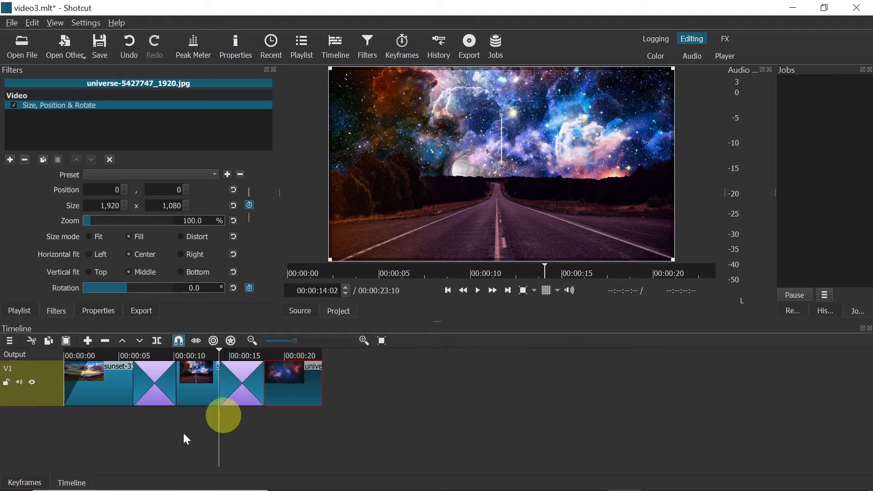
left_click(25, 483)
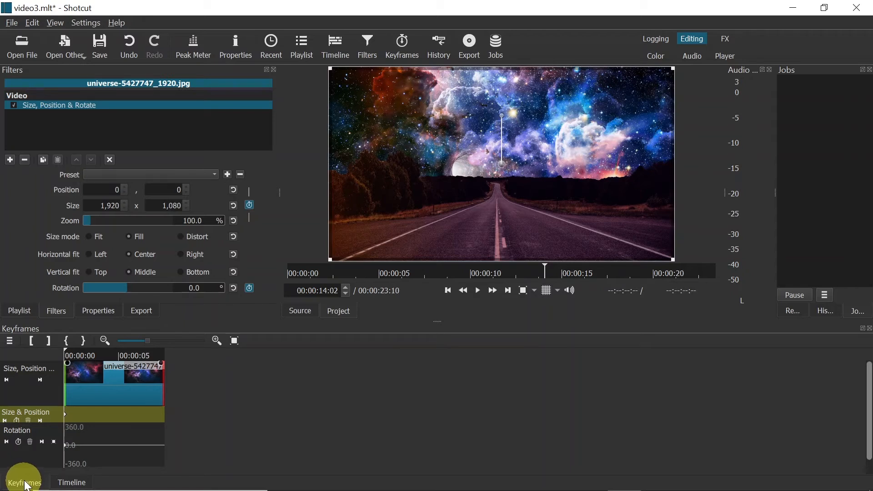
left_click(65, 446)
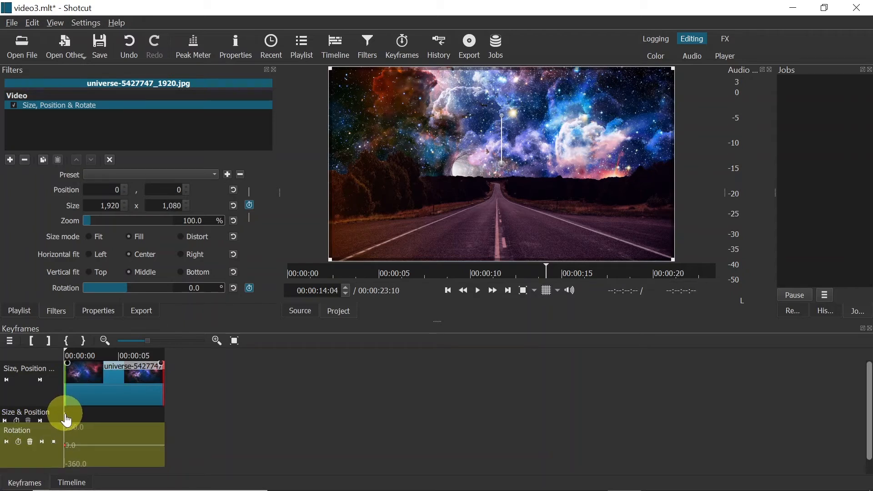
left_click(66, 416)
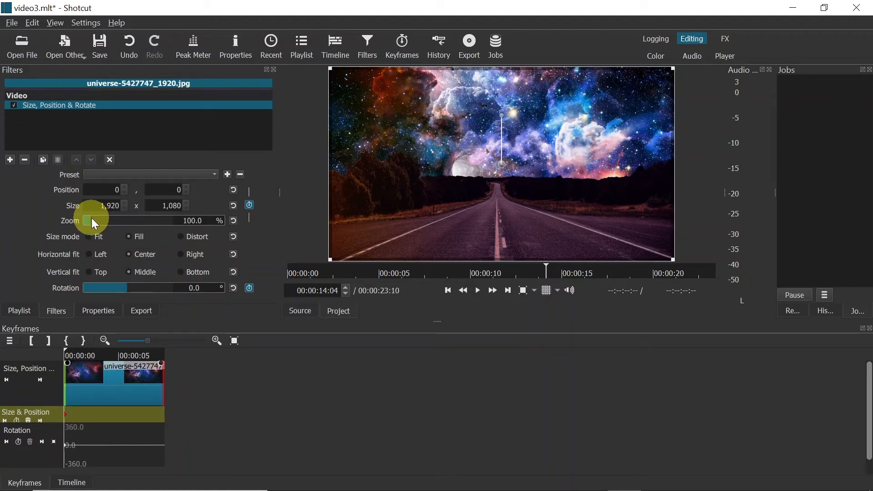
left_click_drag(91, 220, 98, 218)
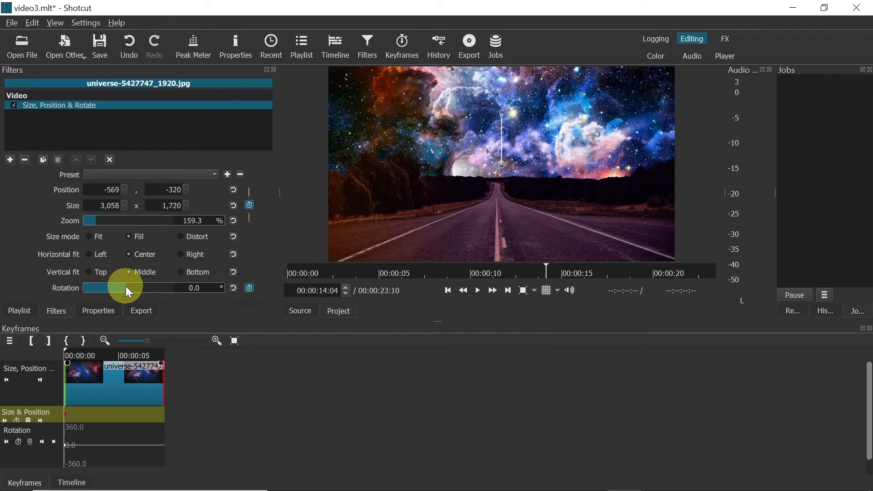
left_click_drag(126, 287, 127, 287)
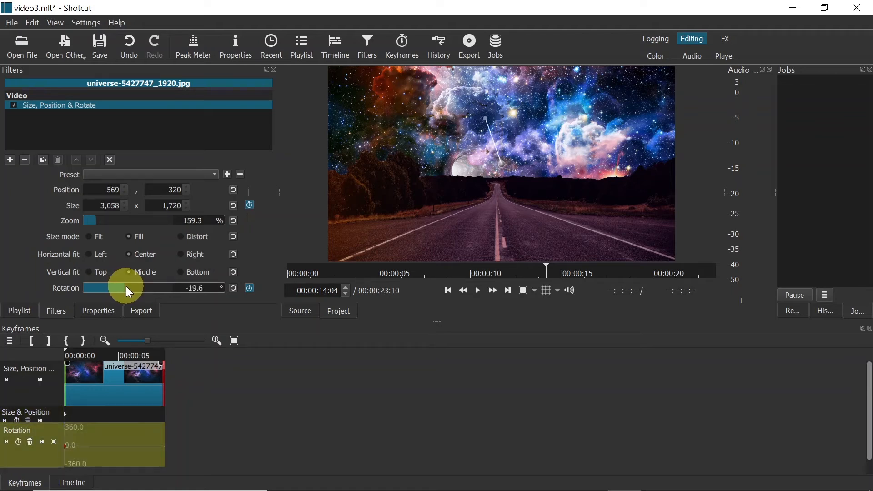
Step: About seven seconds into the universe clip, add keyframes setting the zoom to 110 % and the rotation to 0°
left_click(142, 353)
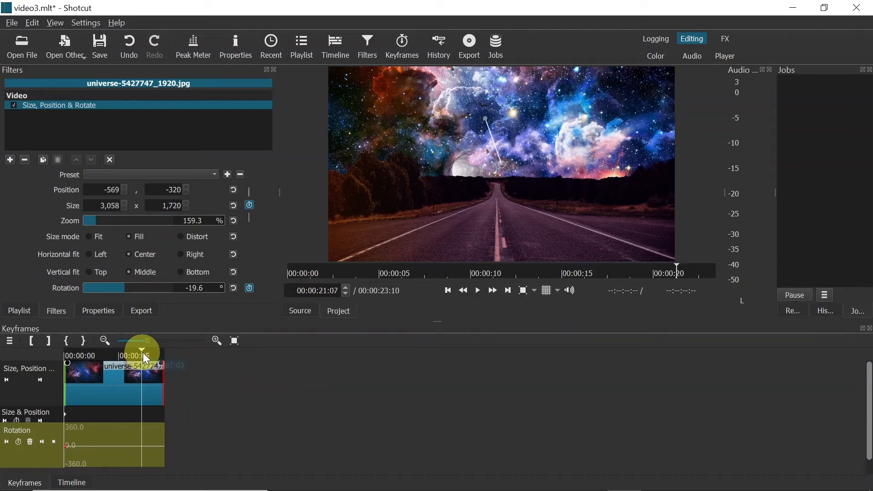
left_click_drag(130, 351, 141, 347)
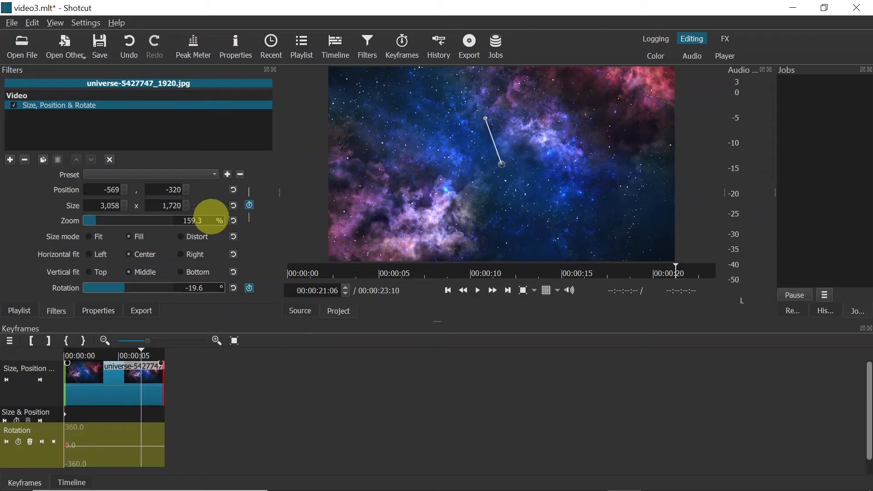
double_click(187, 221)
type("110.")
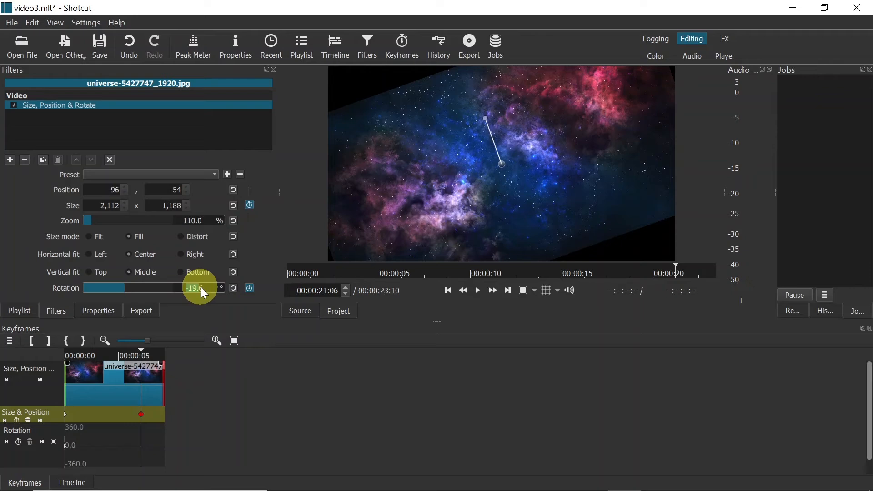
type("0")
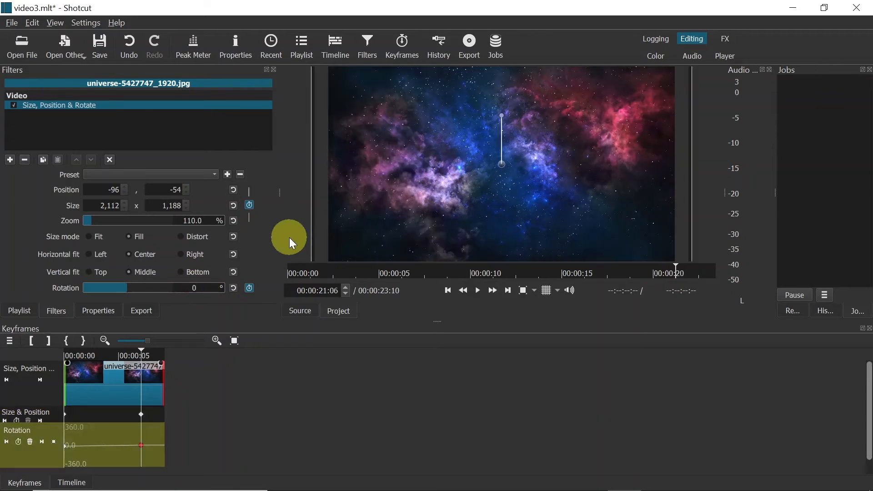
key("Return")
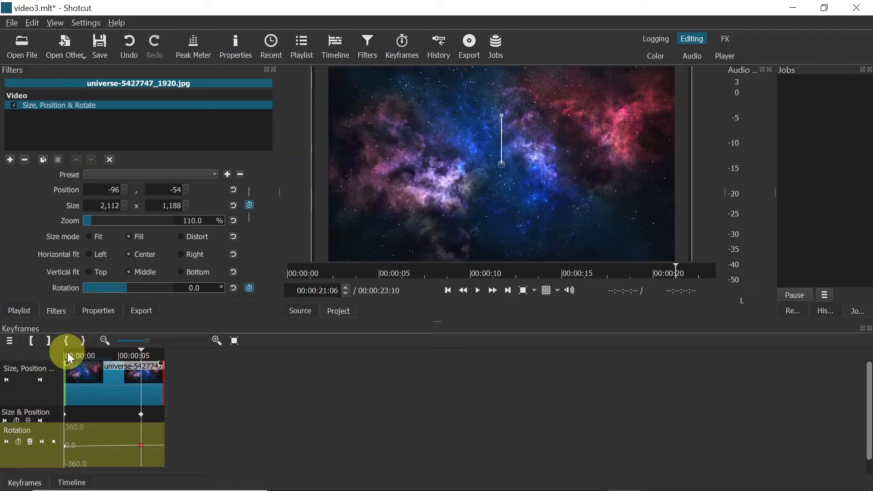
Step: Play the universe clip from its start to check the keyframed zoom and rotation
left_click(68, 355)
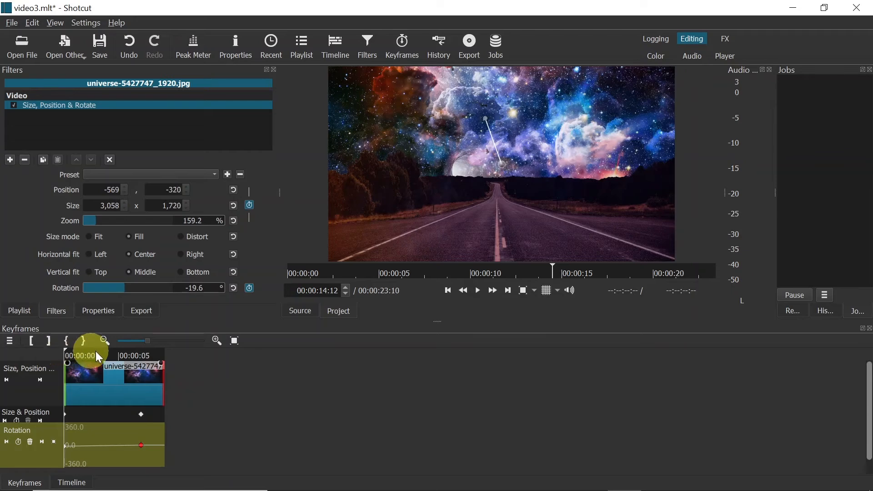
key("space")
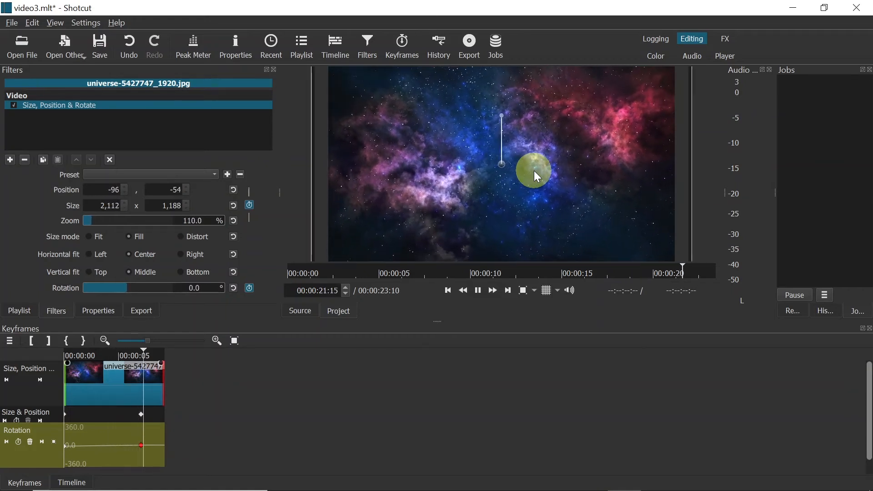
left_click_drag(80, 356, 102, 351)
Step: Try moving the universe clip's second size and position keyframe earlier, return it to 00:00:07:02, and compare both keyframes
left_click(135, 413)
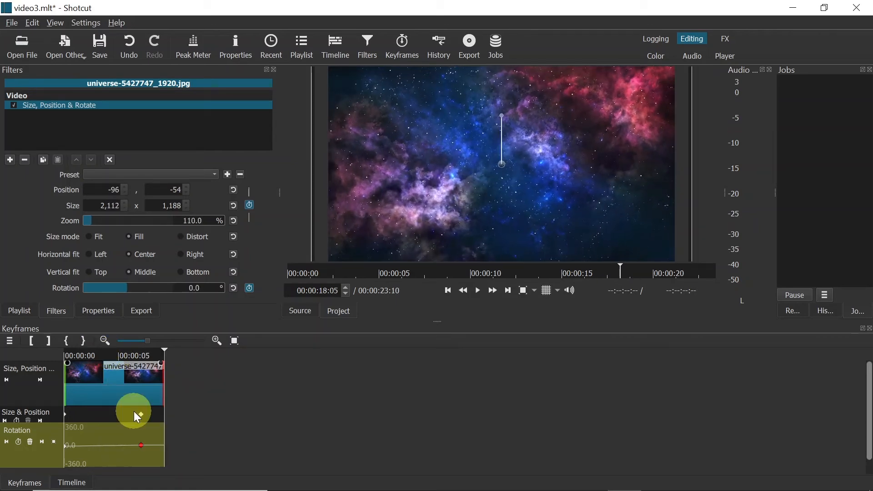
left_click(137, 414)
left_click(141, 351)
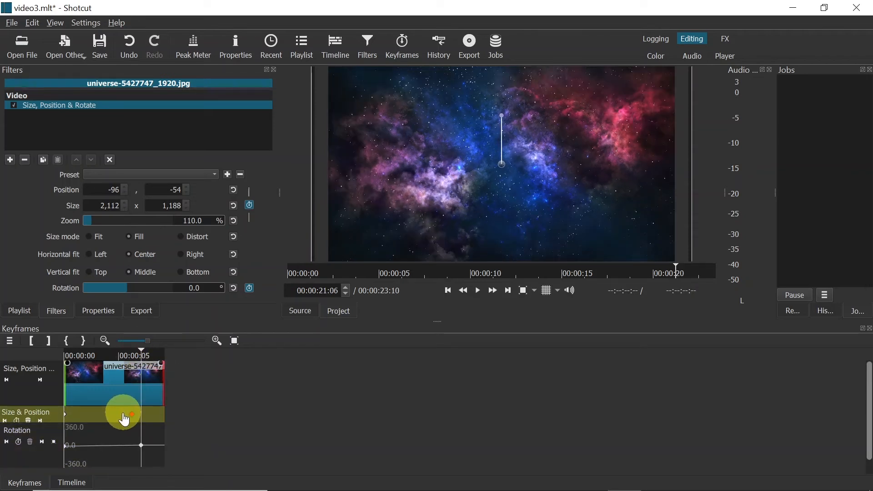
mouse_move(120, 418)
left_click_drag(117, 419, 142, 419)
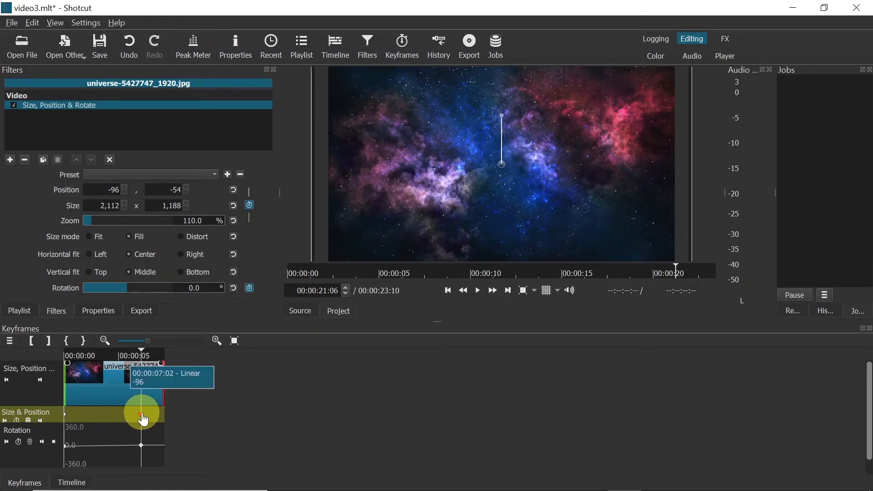
left_click(65, 422)
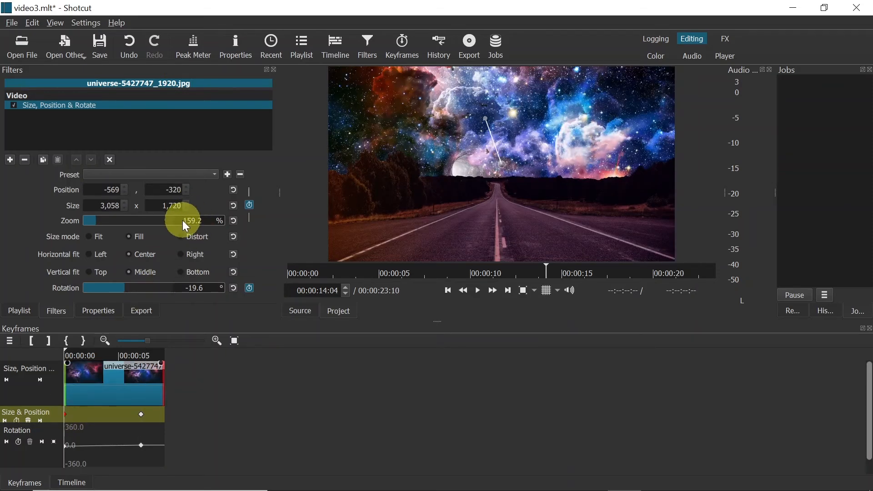
left_click(141, 415)
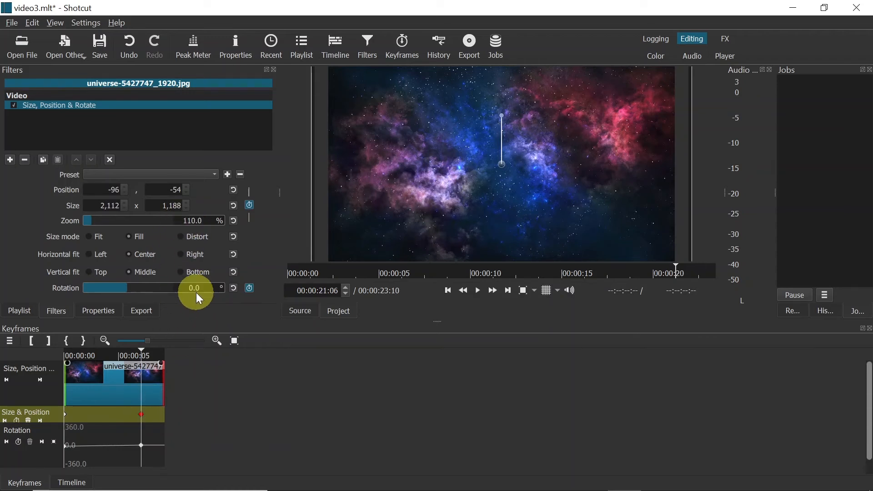
Step: Add a Fade Out Video filter to the universe clip and adjust its duration to 00:00:00:20
left_click(71, 483)
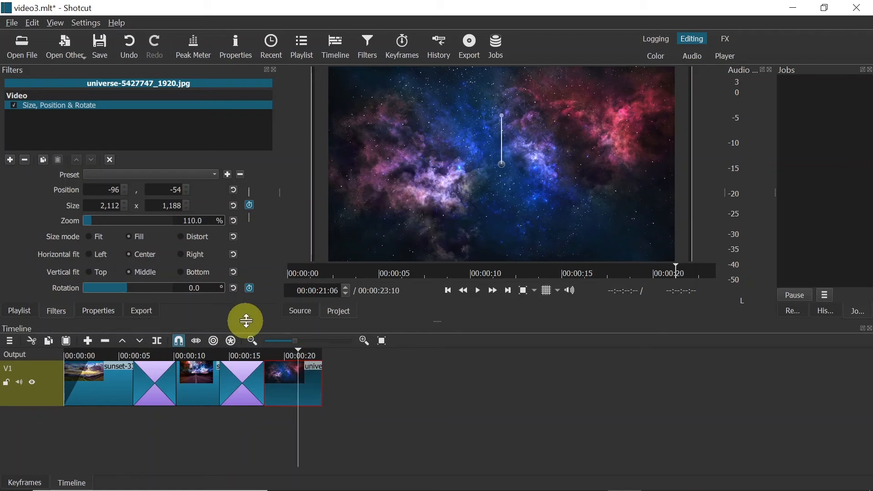
left_click(10, 160)
left_click(60, 143)
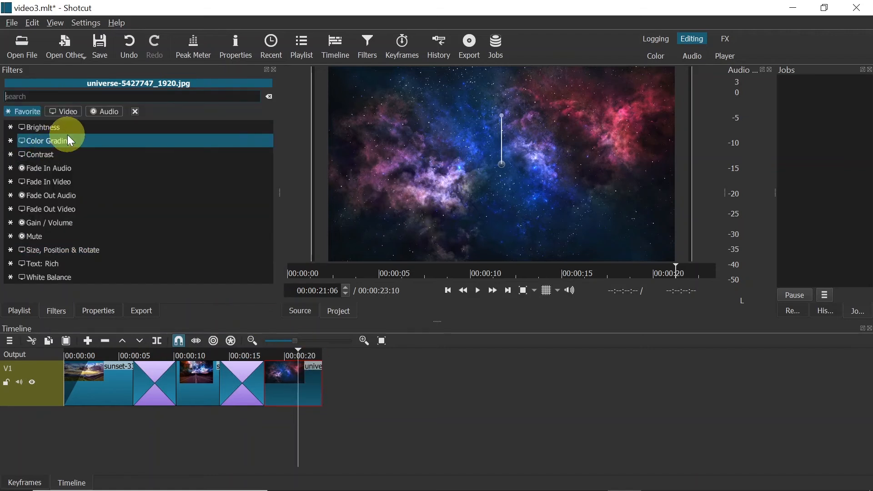
left_click(73, 207)
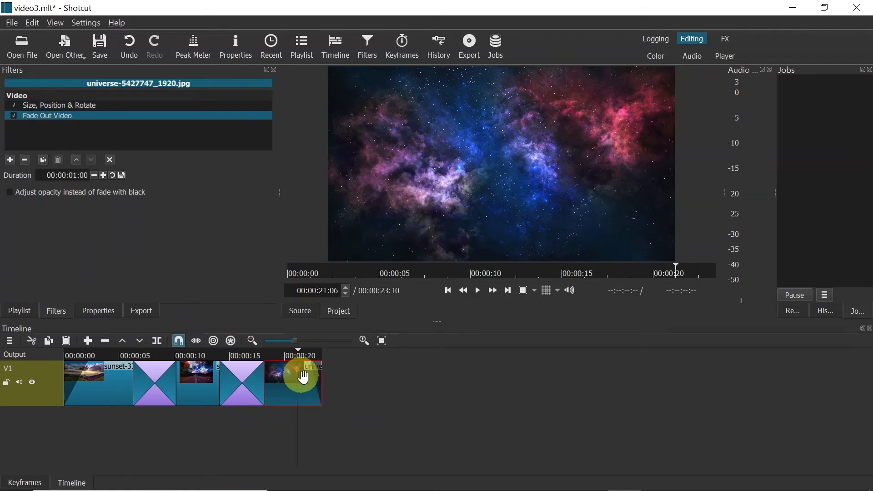
mouse_move(310, 371)
left_mouse_down()
mouse_move(294, 371)
mouse_move(298, 365)
left_mouse_up()
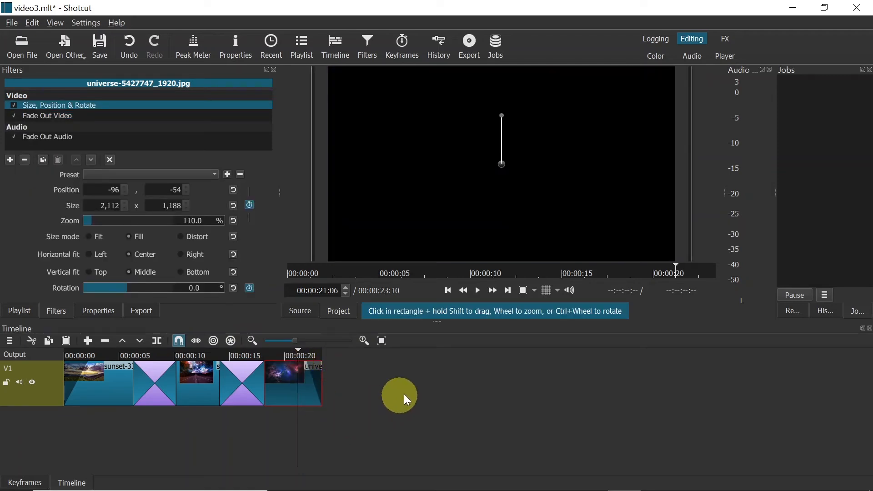
left_click(287, 356)
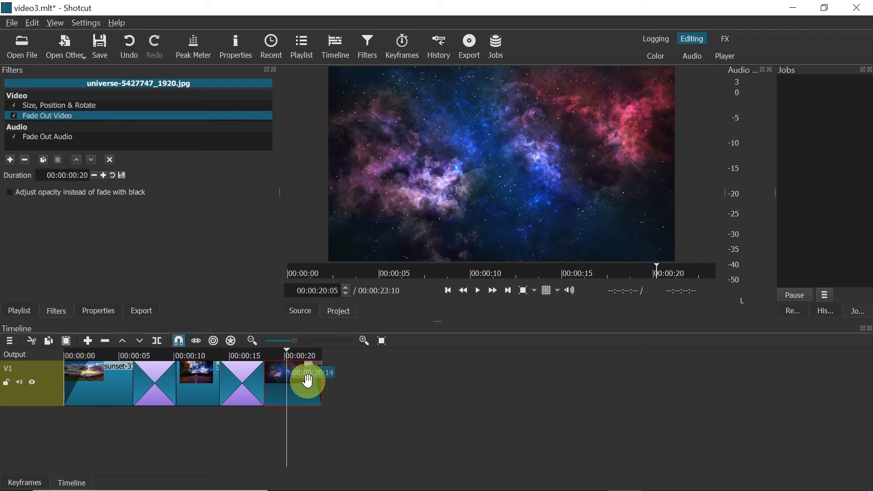
Step: Add an audio track to the timeline
left_click(9, 341)
mouse_move(39, 353)
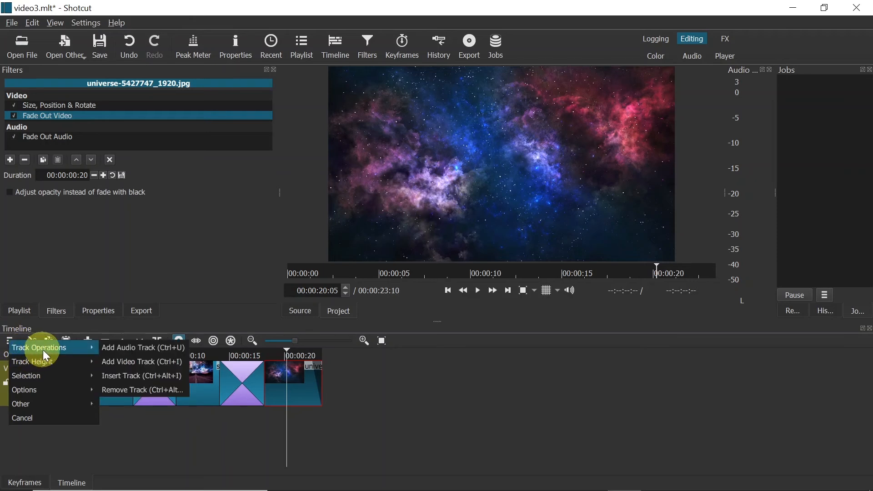
left_click(140, 346)
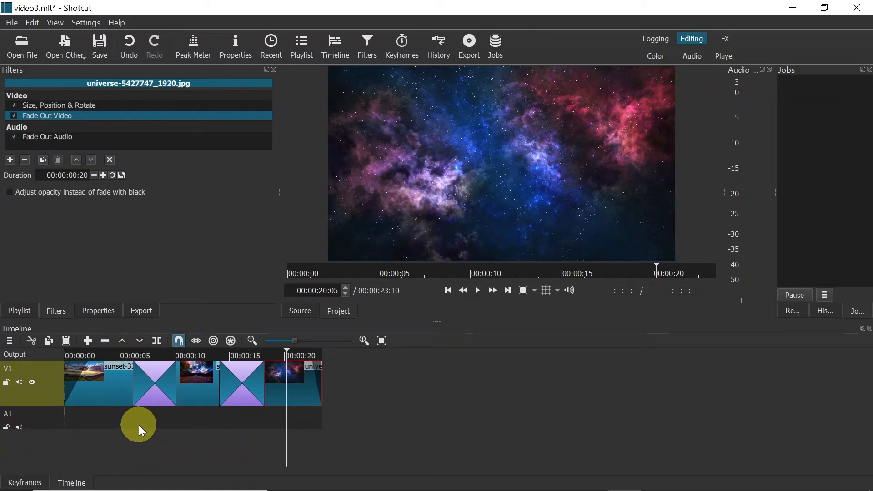
Step: Add Novus Initium.mp3 to the playlist and place it at the start of audio track A1
left_click(20, 307)
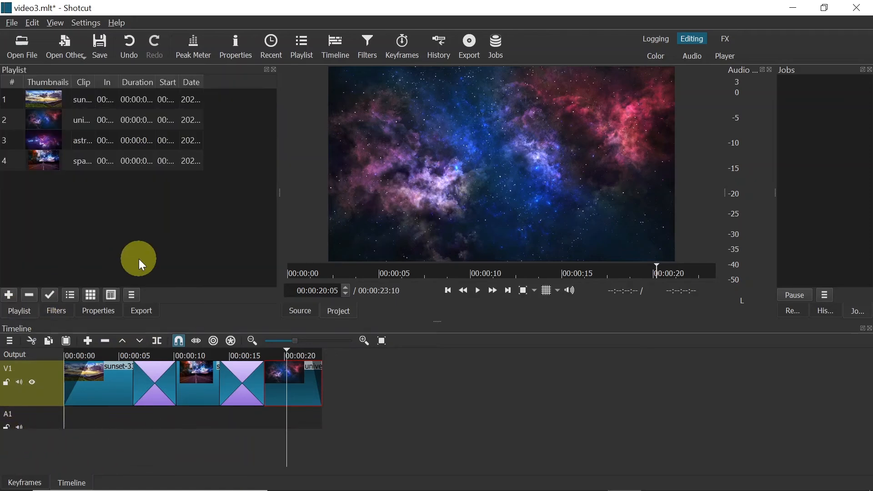
key("alt+Tab")
left_click(836, 214)
left_click_drag(823, 187, 114, 238)
left_click(96, 222)
left_click_drag(90, 181, 64, 418)
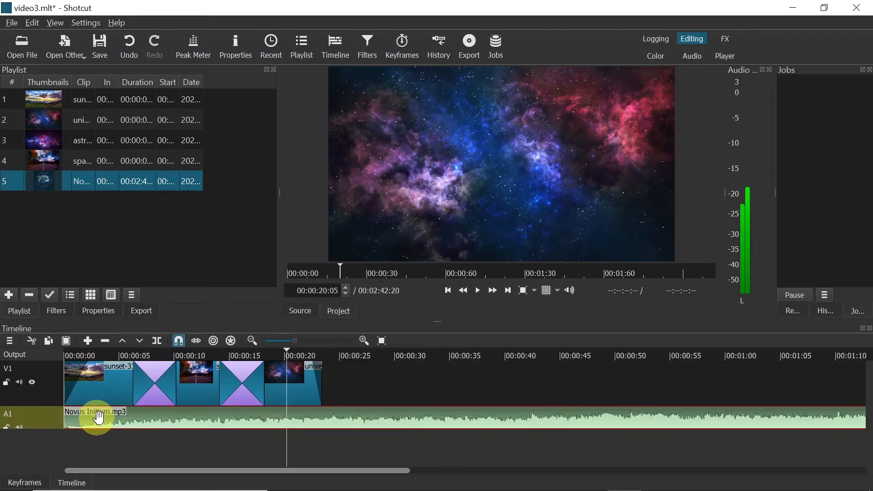
Step: Split the music at 00:00:23:15, just past the end of the last clip, and delete the remaining part
left_click(74, 352)
left_click_drag(74, 351, 332, 408)
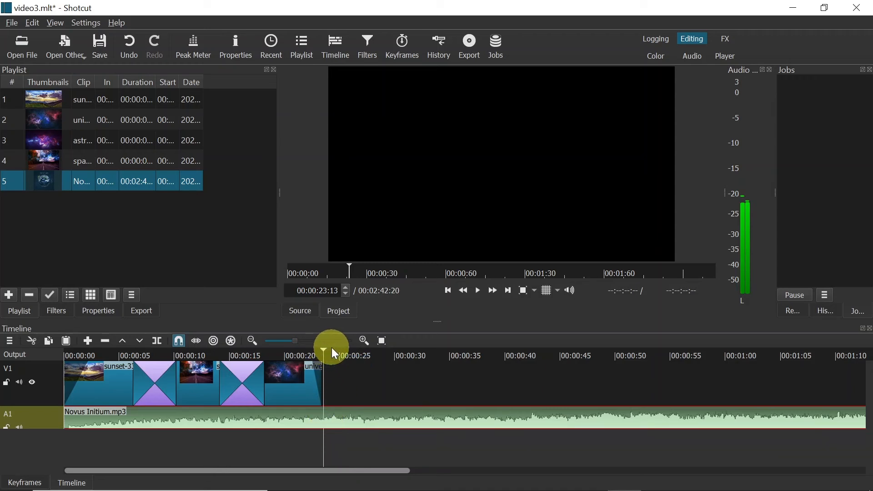
left_click_drag(325, 348, 325, 350)
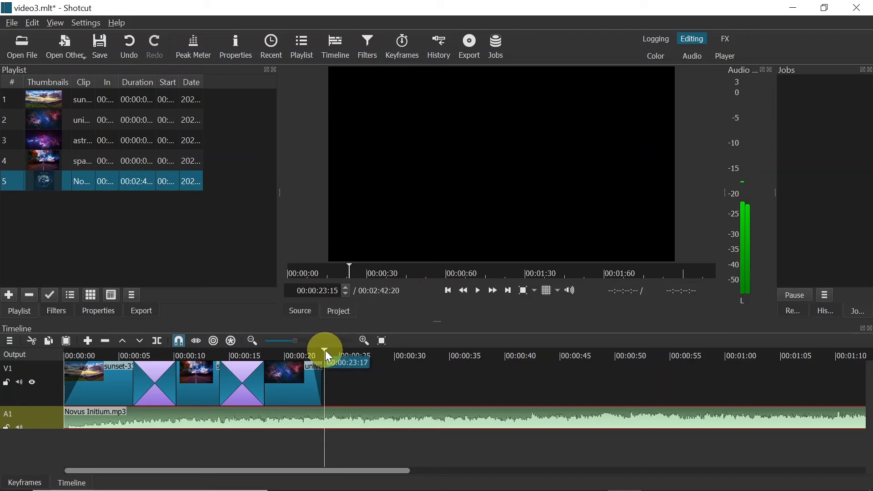
left_click(157, 339)
left_click_drag(334, 418, 373, 436)
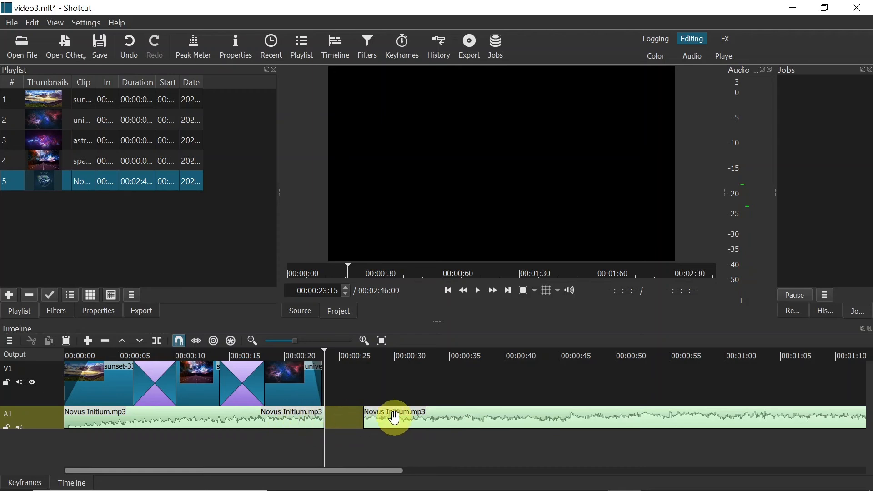
left_click(431, 425)
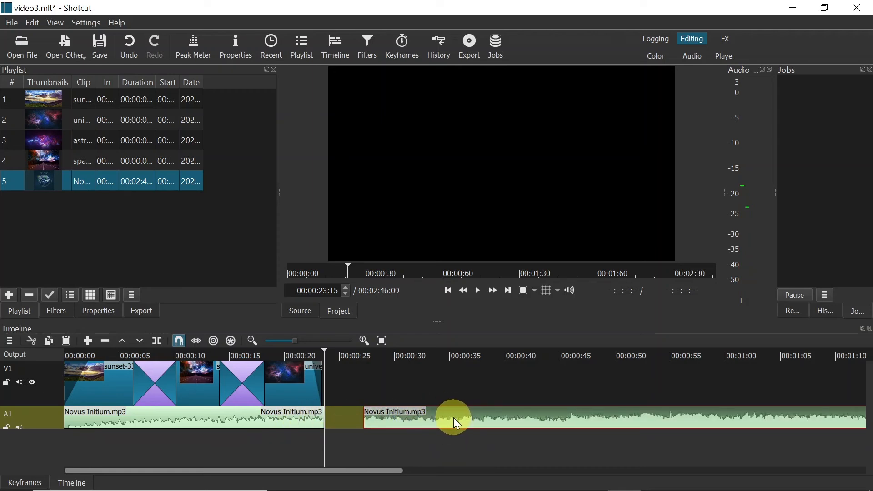
key("Delete")
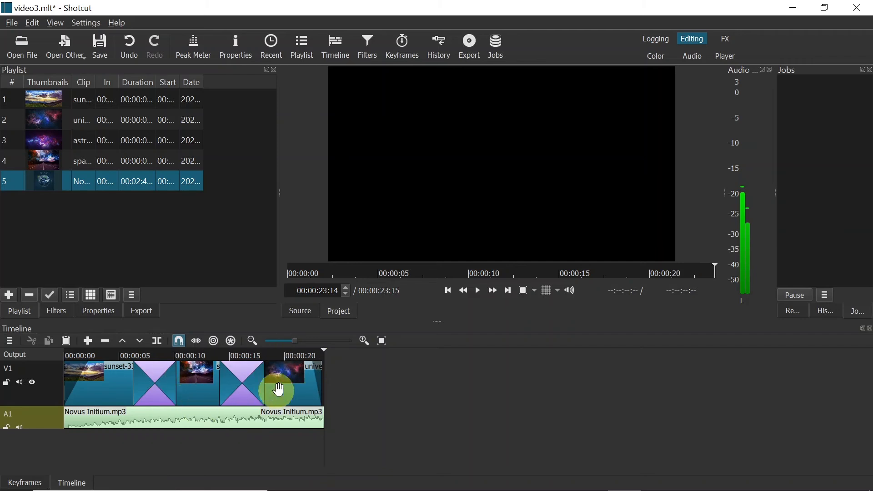
Step: Add a Fade Out Audio filter to the music clip and set its duration to 00:00:03:08
left_click(304, 424)
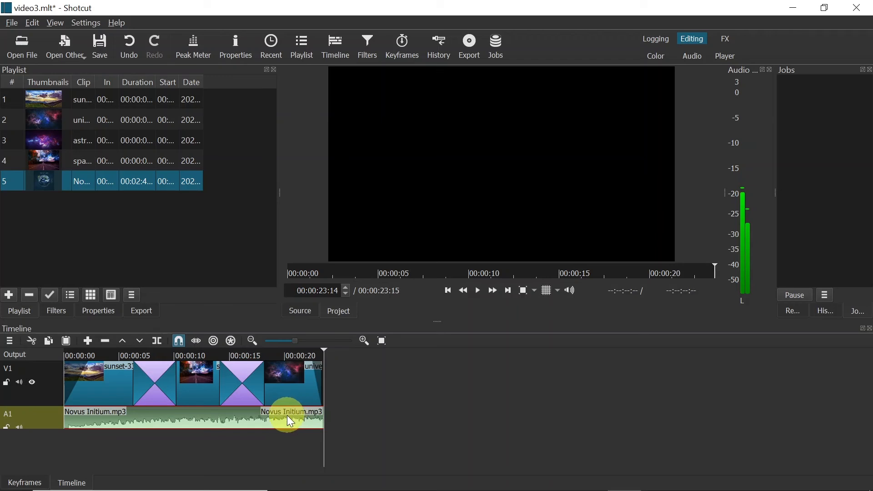
left_click(57, 310)
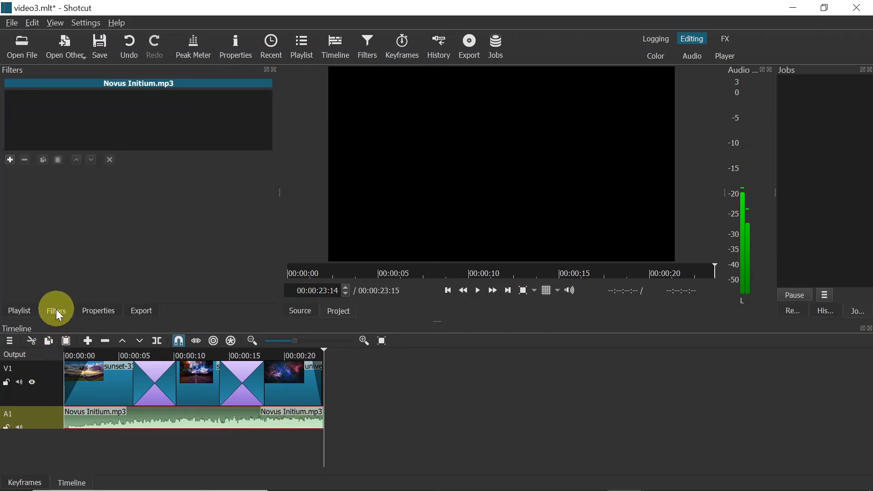
left_click(18, 158)
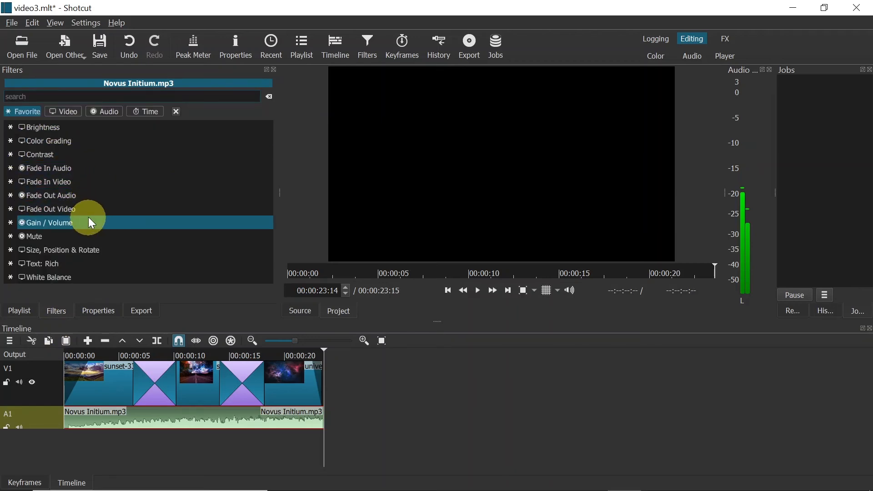
left_click(51, 197)
left_click_drag(313, 409, 283, 414)
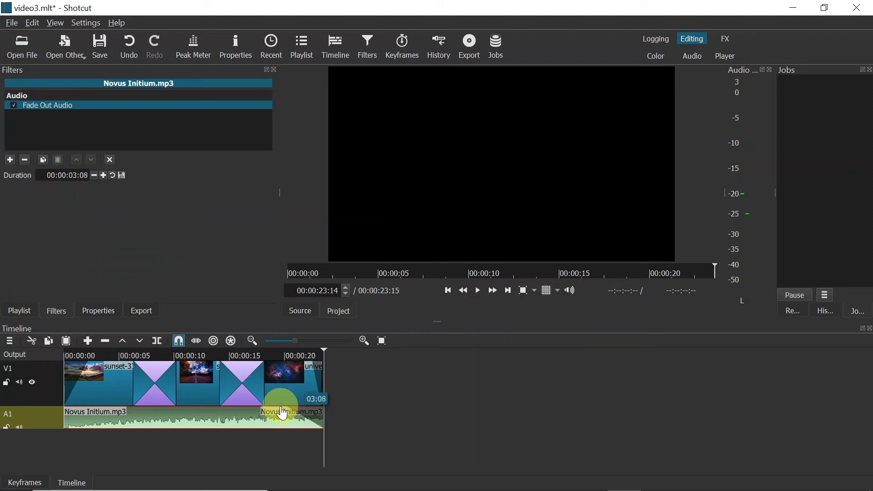
left_click_drag(282, 414, 283, 413)
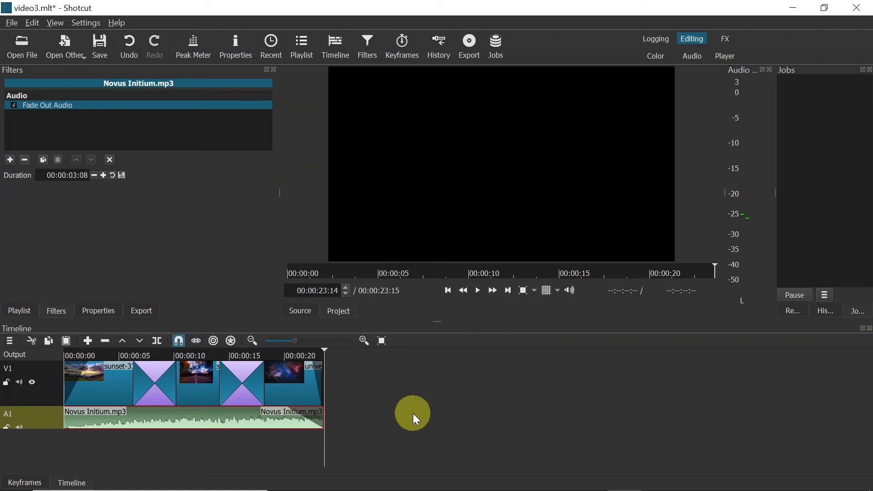
Step: Export the timeline as video3 in mp4 format with the H.264 Main Profile preset, and show the exported file in its folder
left_click(472, 47)
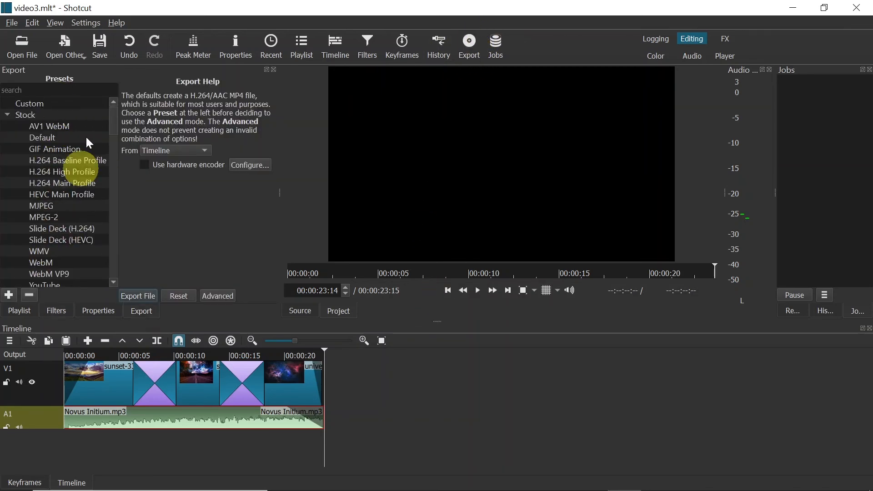
left_click(41, 183)
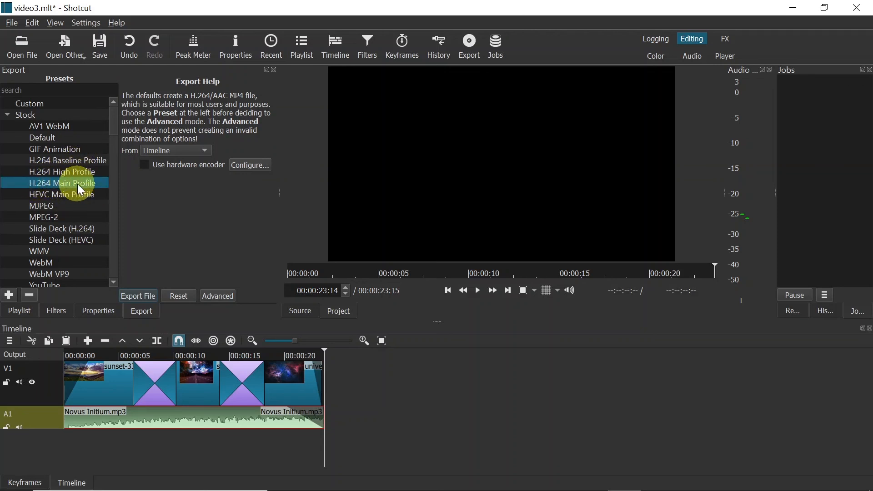
left_click(135, 295)
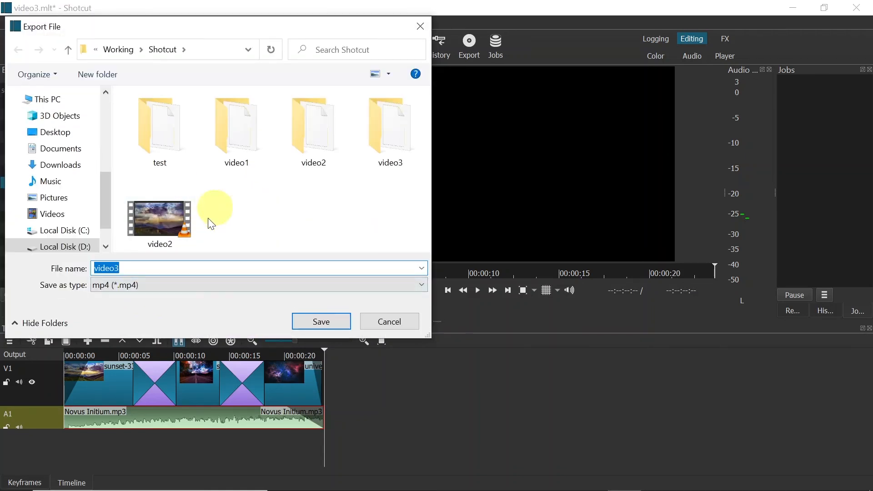
left_click(332, 325)
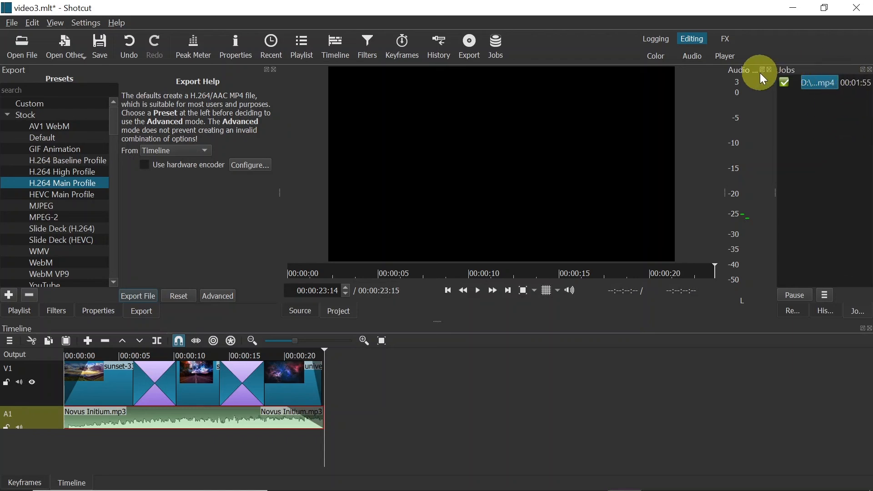
right_click(821, 84)
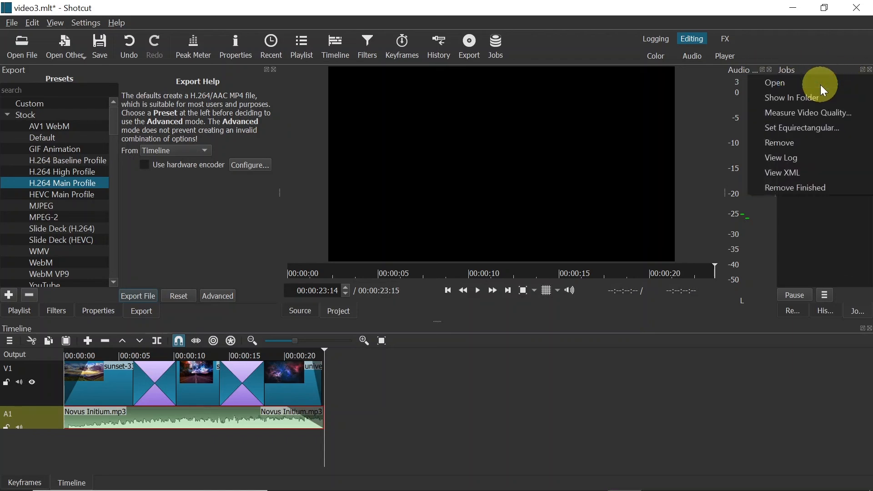
left_click(793, 98)
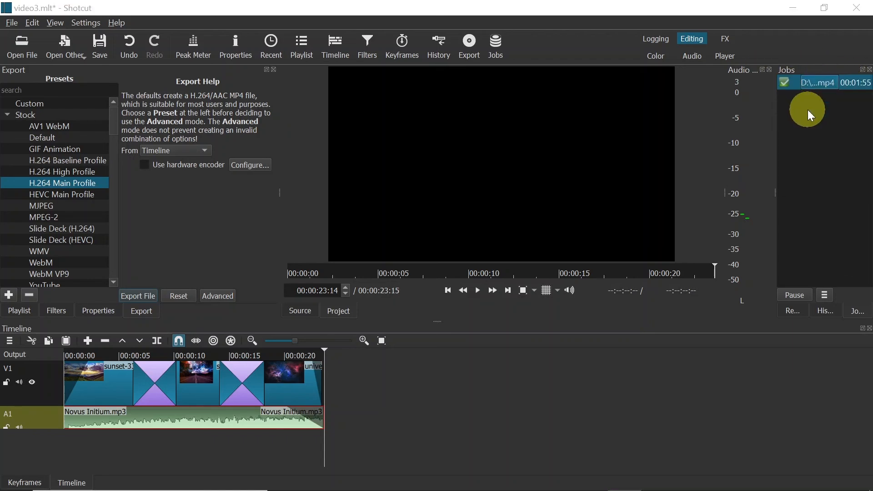